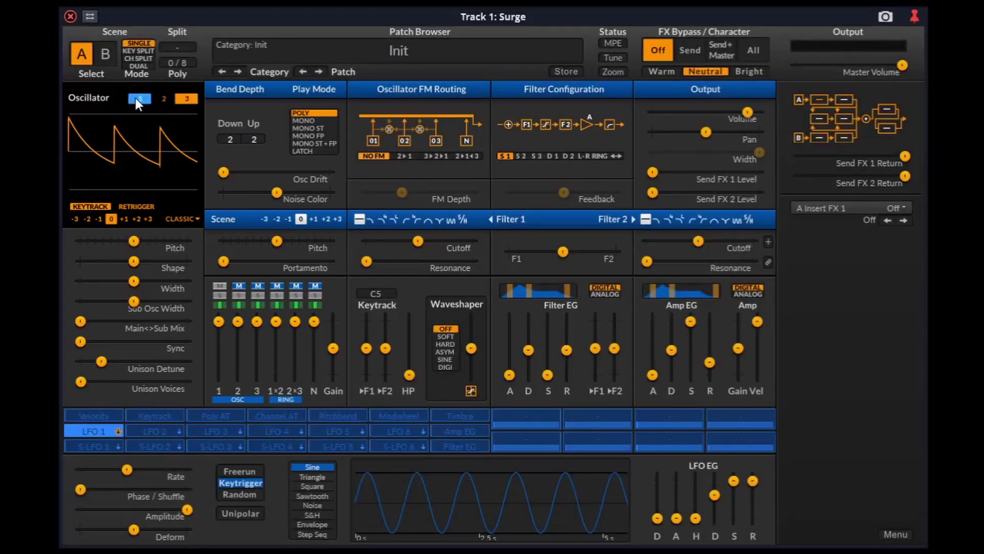
- Select oscillator 1 and switch on its KEYTRACK option
click(136, 97)
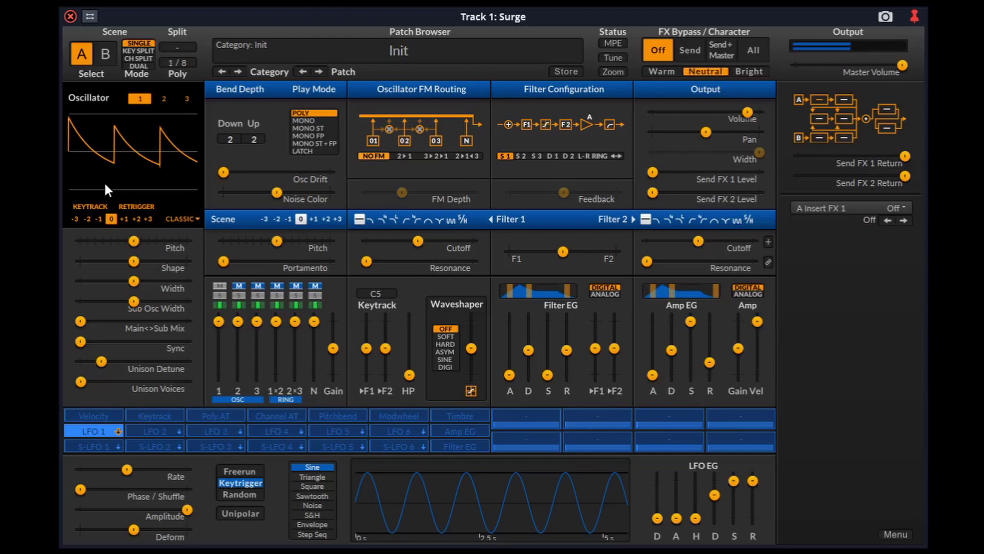
click(100, 206)
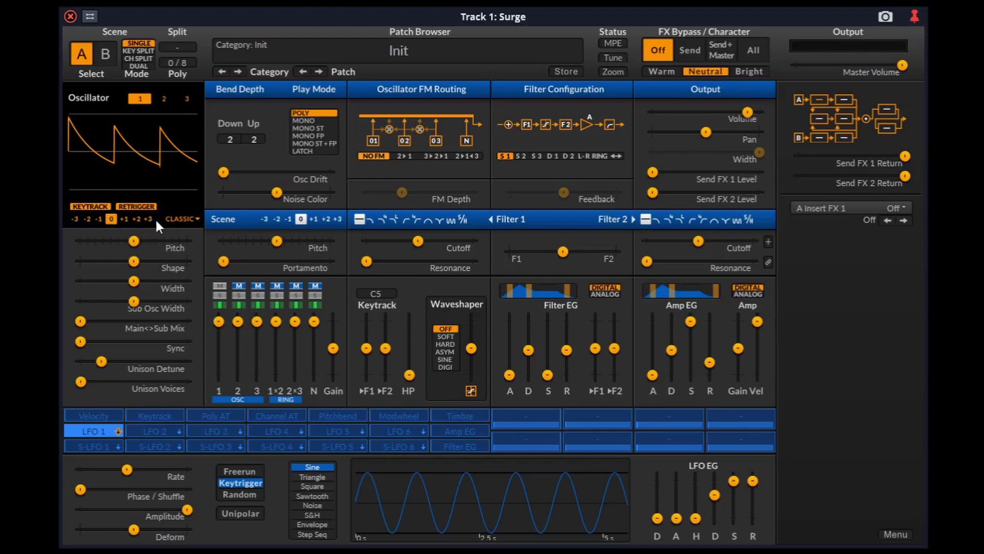
click(126, 219)
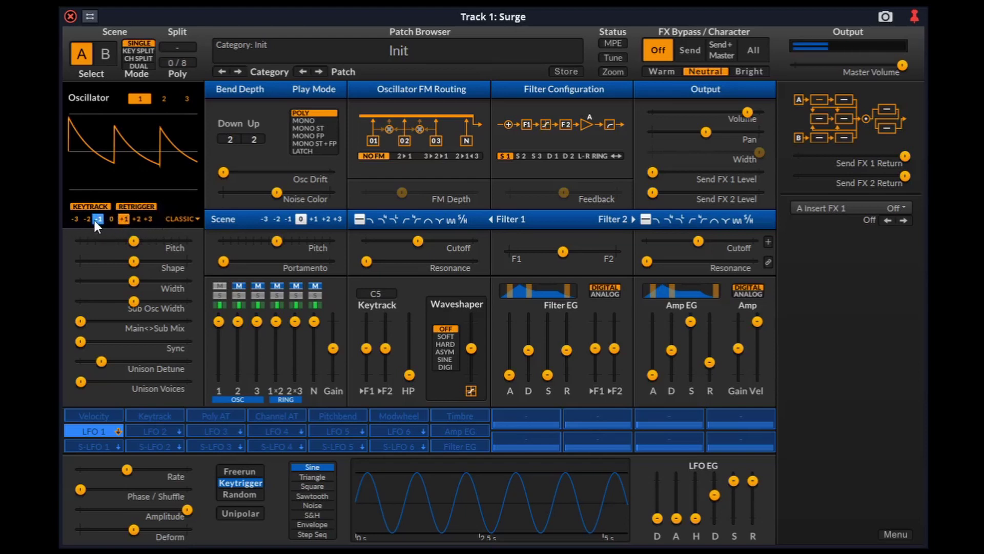
click(88, 219)
click(111, 219)
mouse_move(134, 242)
mouse_down()
mouse_move(99, 242)
mouse_move(139, 243)
mouse_up()
right_click(135, 241)
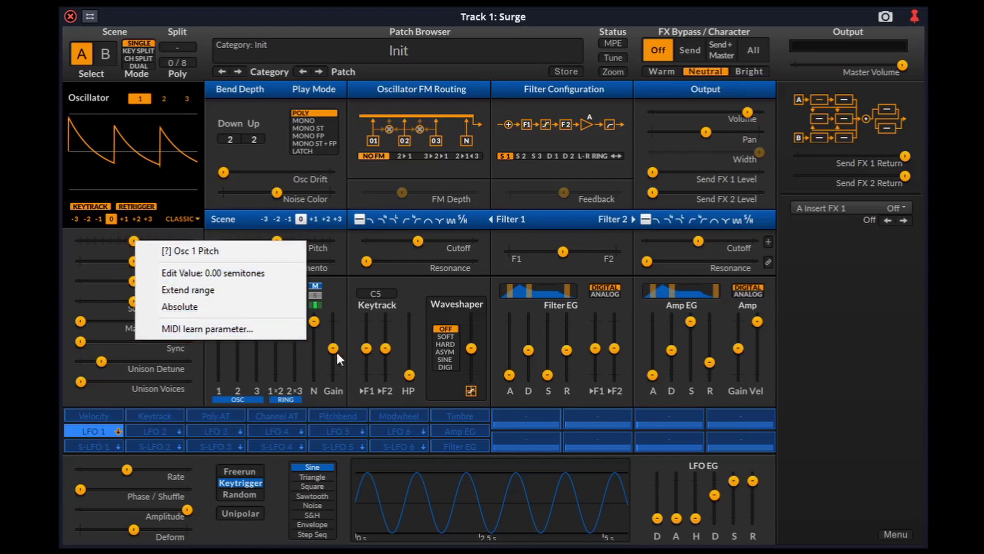
click(112, 319)
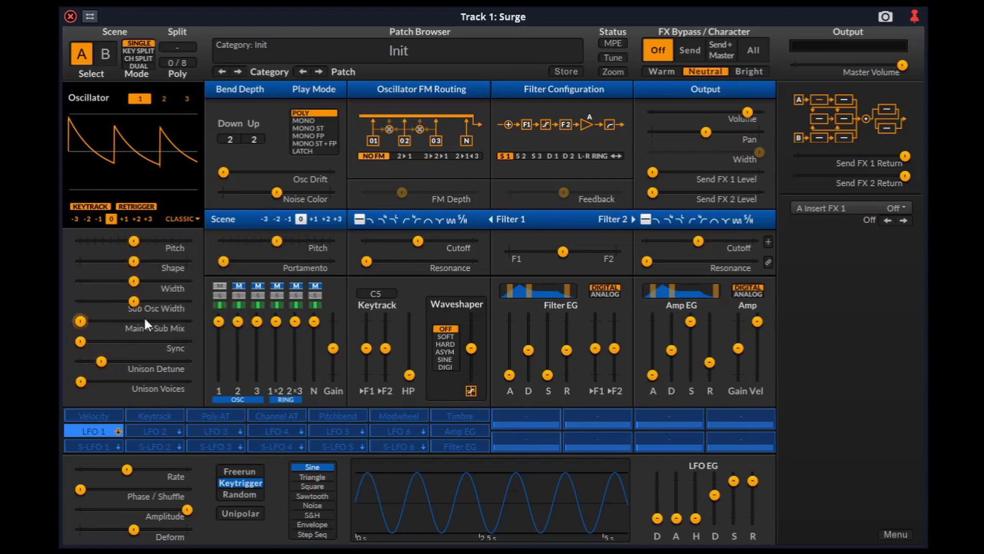
click(190, 219)
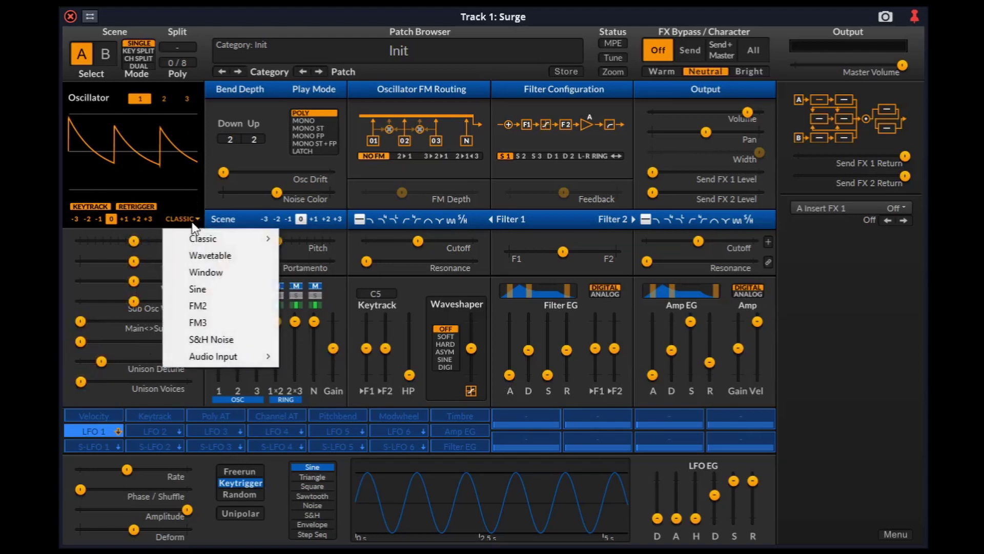
click(220, 256)
click(128, 193)
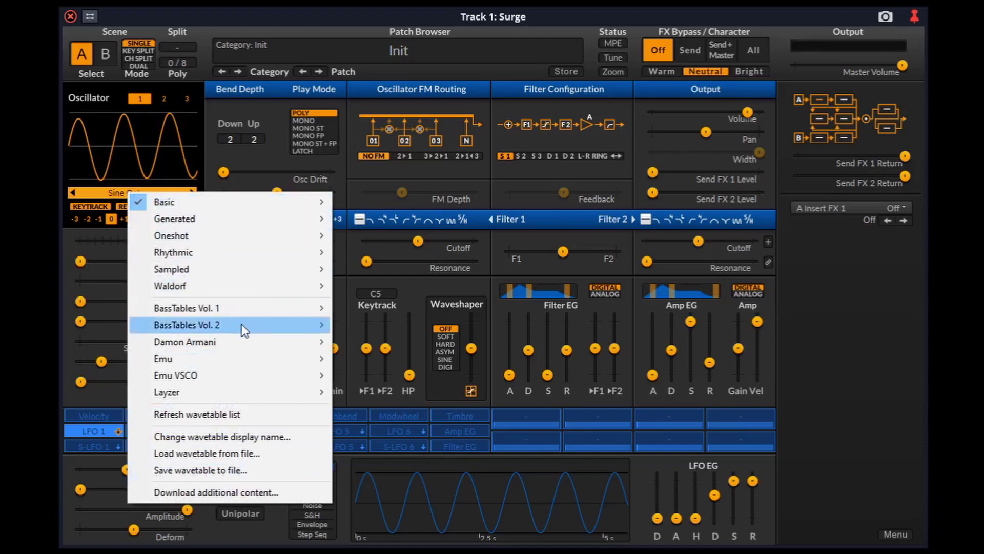
mouse_move(244, 325)
click(377, 463)
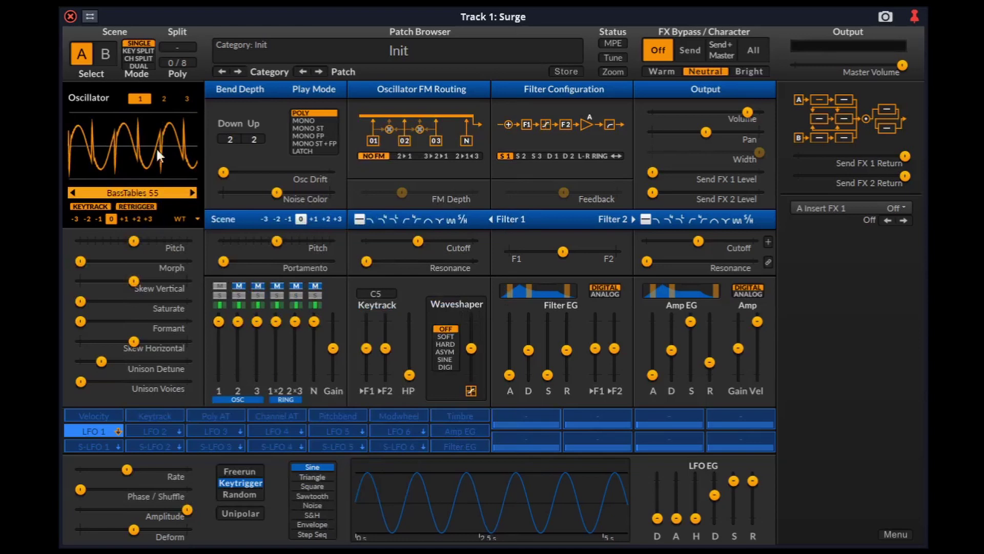
click(180, 219)
mouse_move(208, 243)
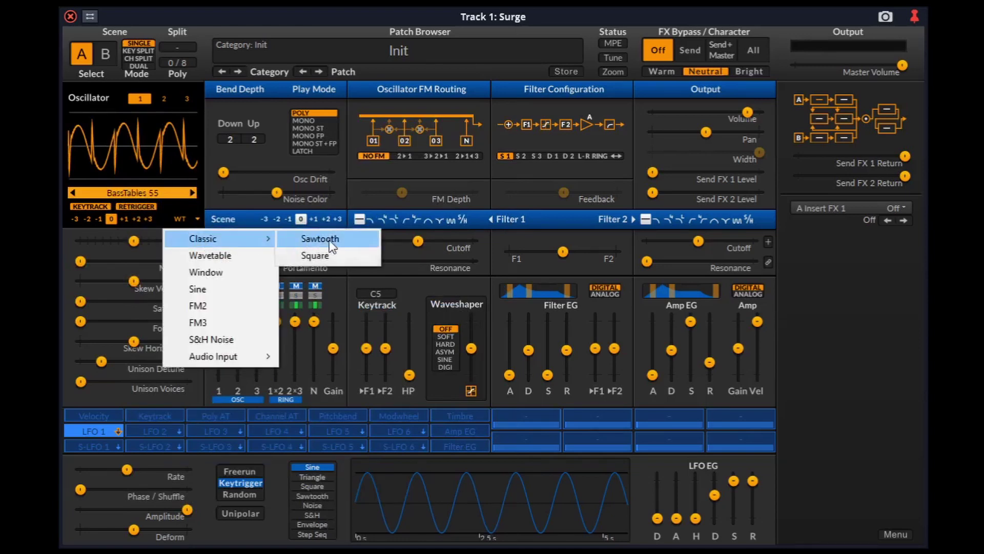
click(329, 240)
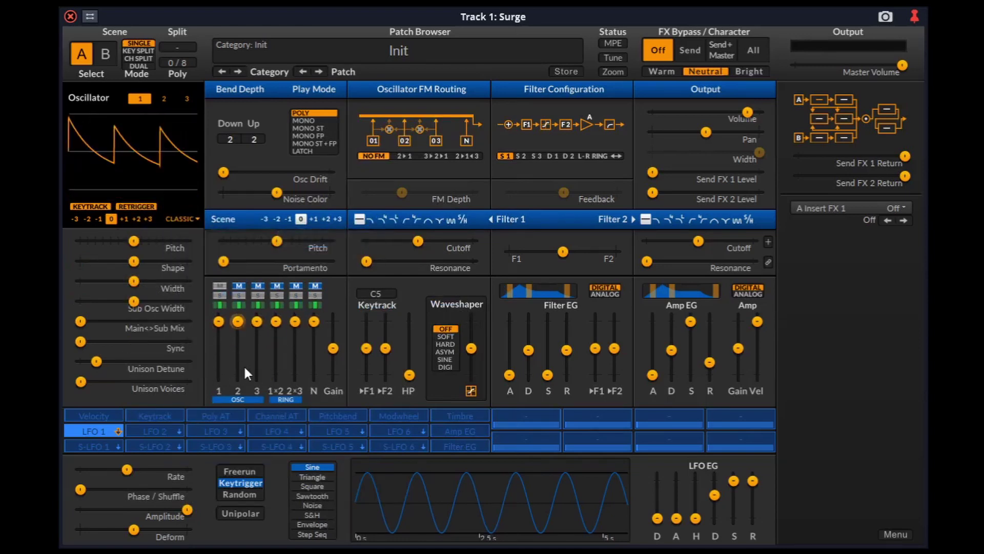
- Toggle the mixer: unmute oscillator 2, clear the ring and noise solos, then re-mute oscillator 2
click(241, 285)
click(276, 296)
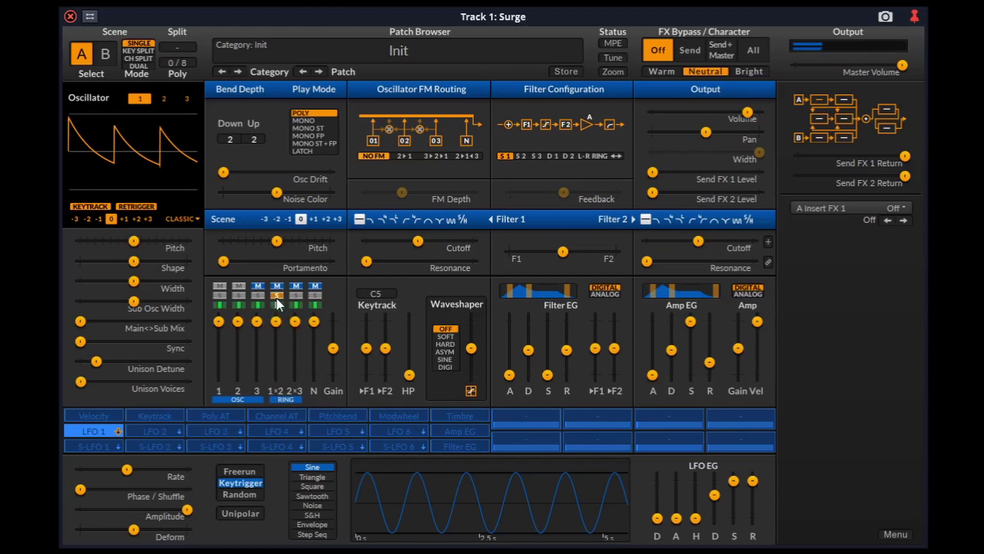
click(317, 296)
mouse_move(332, 348)
mouse_down()
mouse_move(332, 364)
mouse_move(333, 349)
mouse_up()
click(238, 285)
- Lengthen the scene portamento to 0.160 seconds
click(223, 261)
click(226, 261)
drag(226, 262, 289, 262)
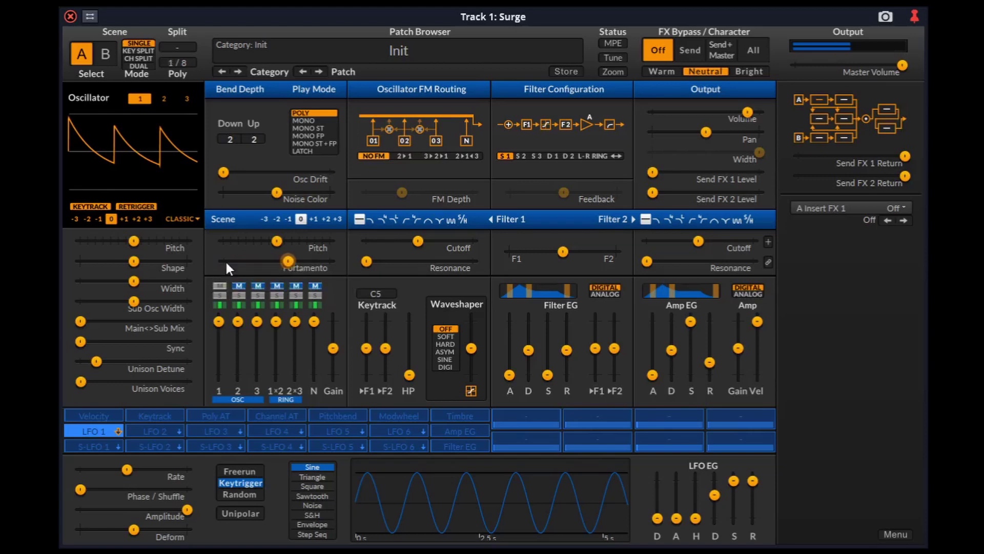
- Cycle play mode through Mono, Latch, Mono ST and Mono FP, ending on Mono ST+FP
click(332, 121)
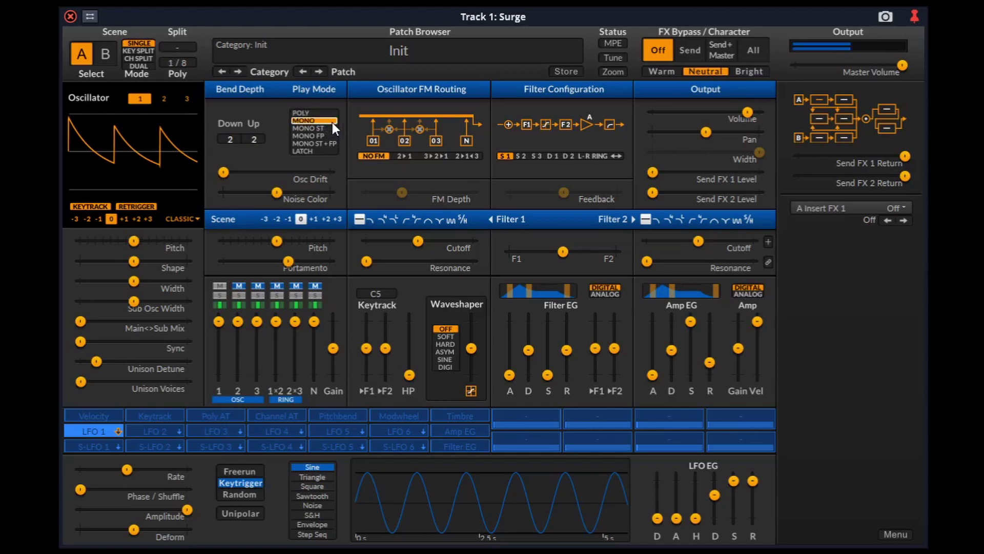
click(334, 149)
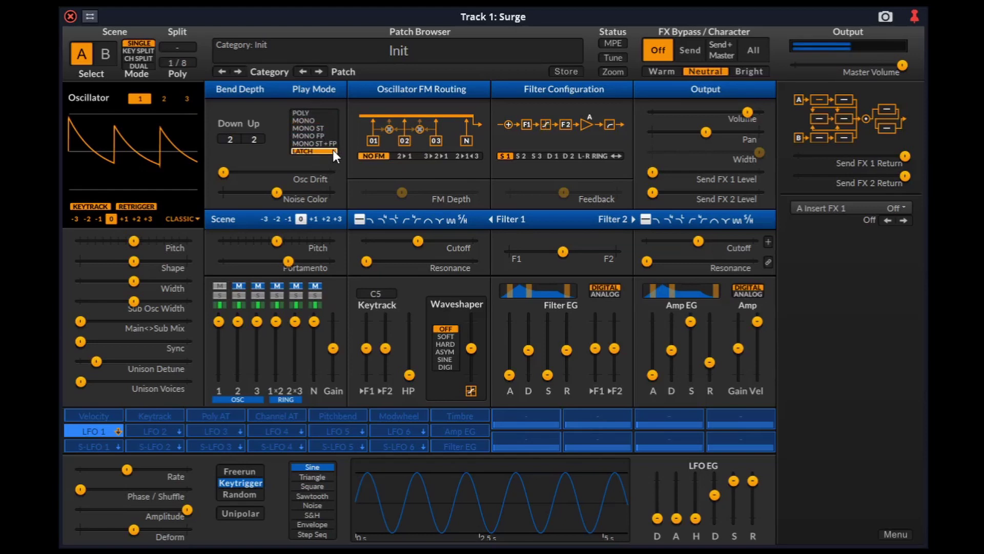
click(333, 122)
click(337, 128)
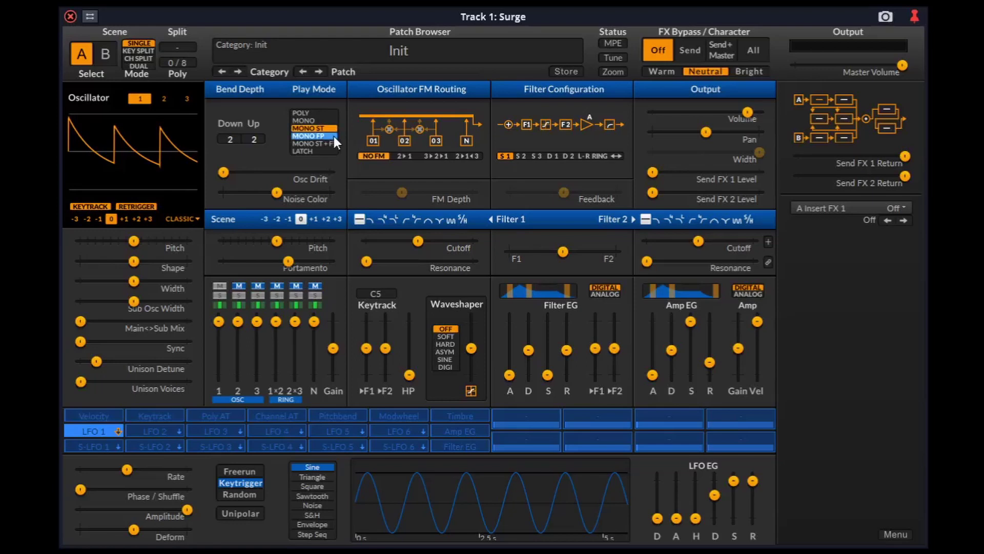
click(333, 136)
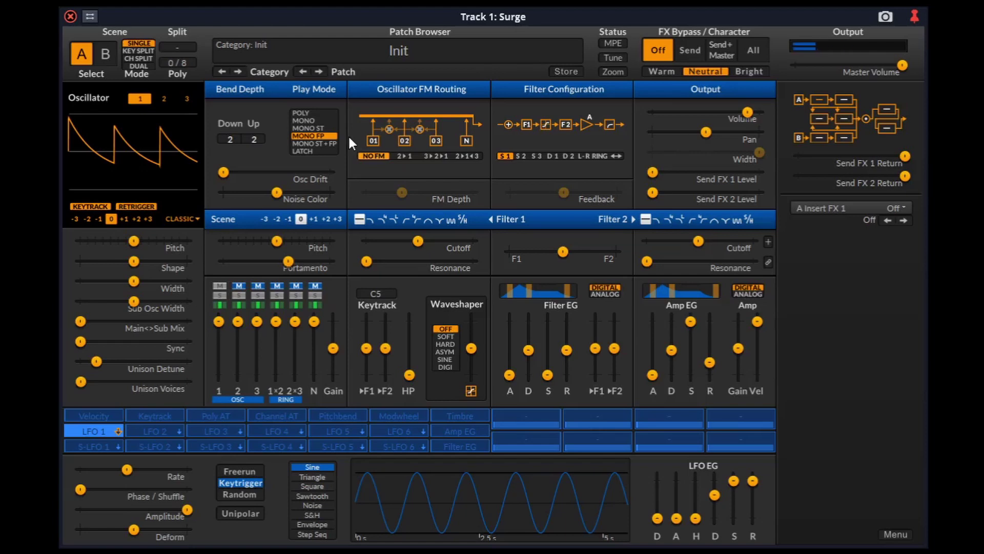
click(337, 143)
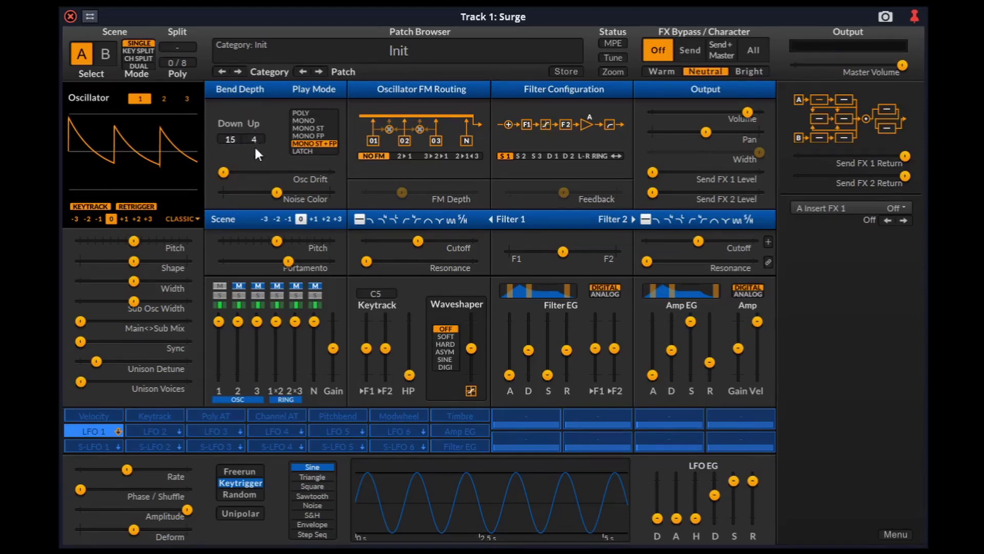
- Raise the upward pitch bend range to 14, unmute oscillator 2 and add oscillator drift
drag(254, 136, 263, 116)
click(237, 287)
mouse_move(226, 171)
mouse_down()
mouse_move(320, 171)
mouse_move(244, 177)
mouse_up()
- Solo the noise generator and set its colour to about 63%
click(315, 295)
drag(278, 193, 237, 193)
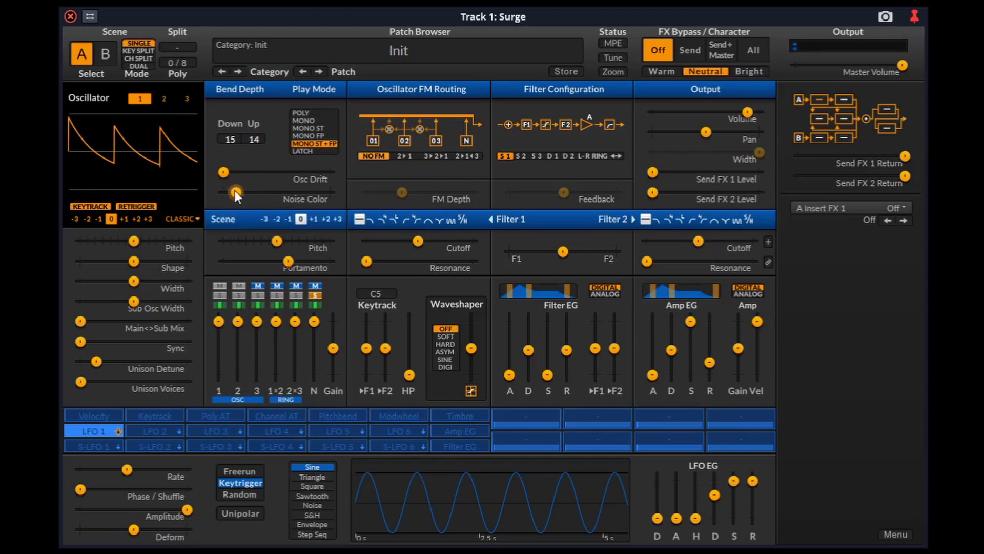
drag(235, 191, 315, 192)
- Reset the noise colour to default, and undo a trial FM routing of 3>2>1
double_click(259, 191)
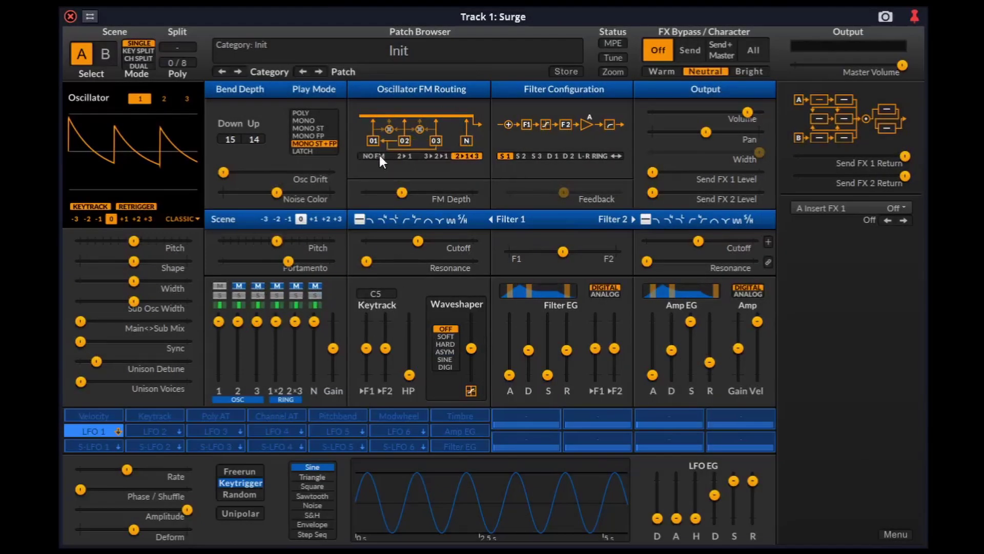
click(435, 156)
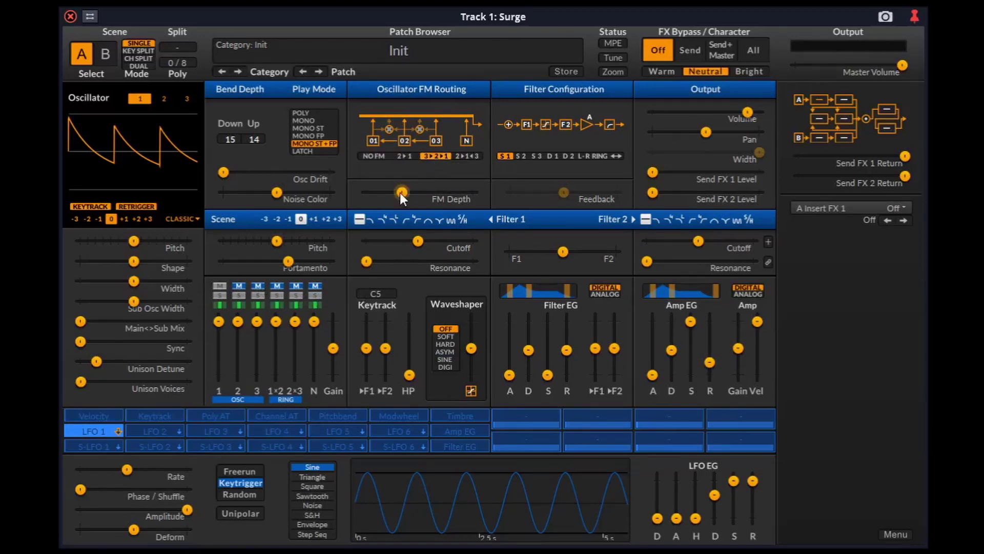
key(ctrl+z)
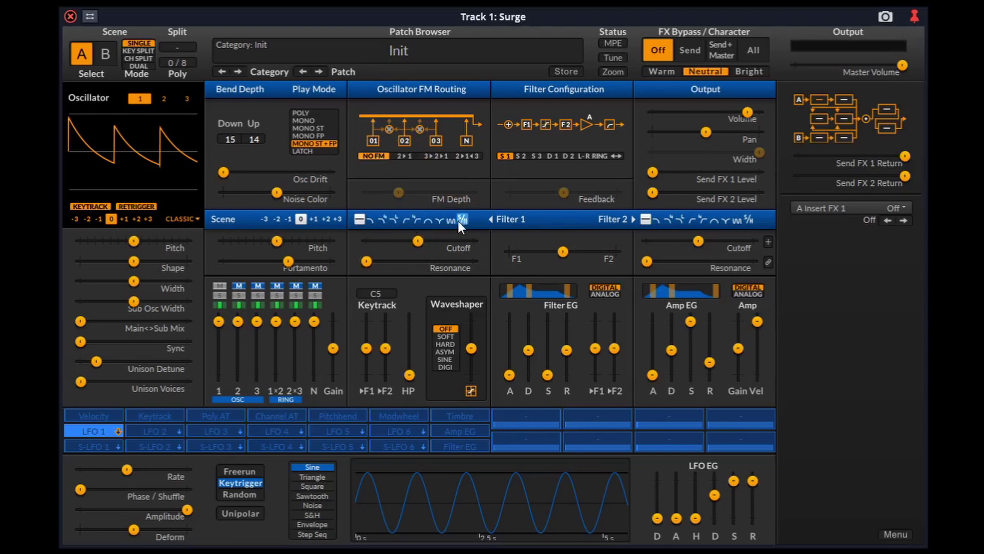
- Make Filter 1 a Driven 24 dB/oct lowpass with slightly lower cutoff and some resonance
right_click(410, 219)
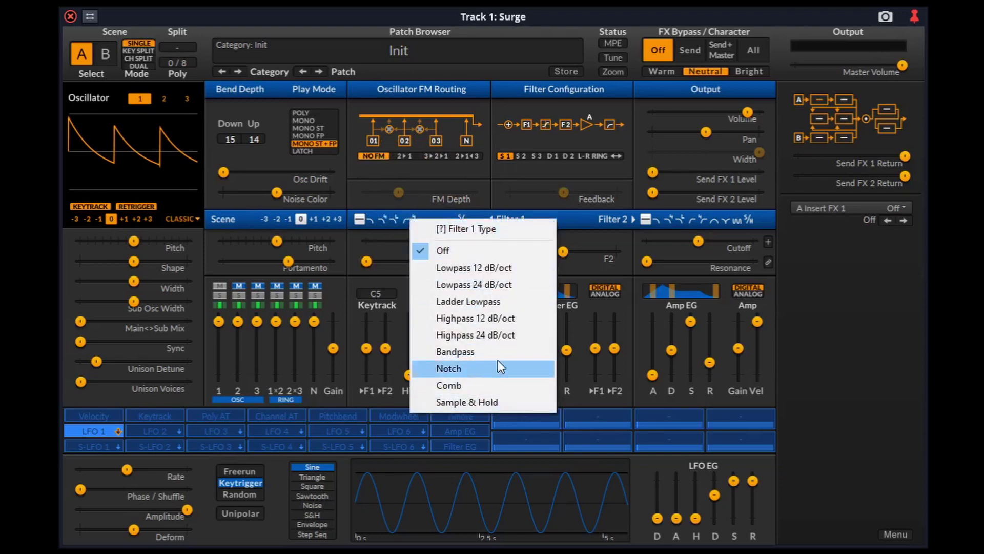
click(490, 284)
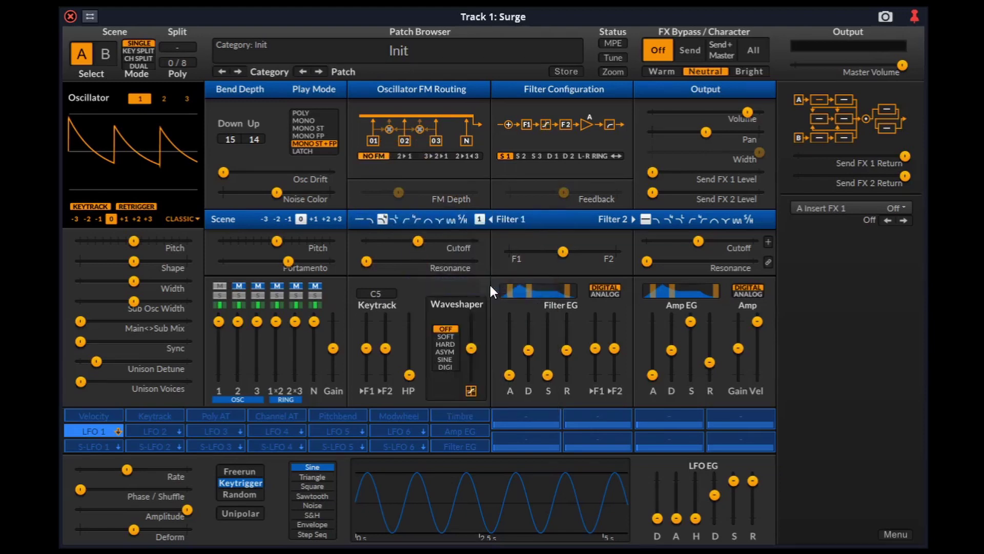
right_click(478, 216)
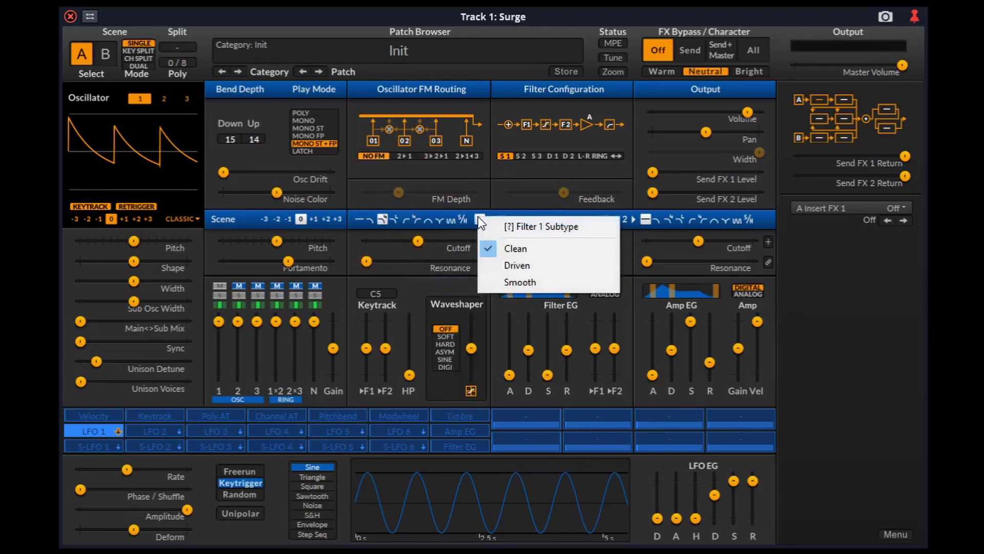
click(530, 265)
drag(418, 241, 374, 261)
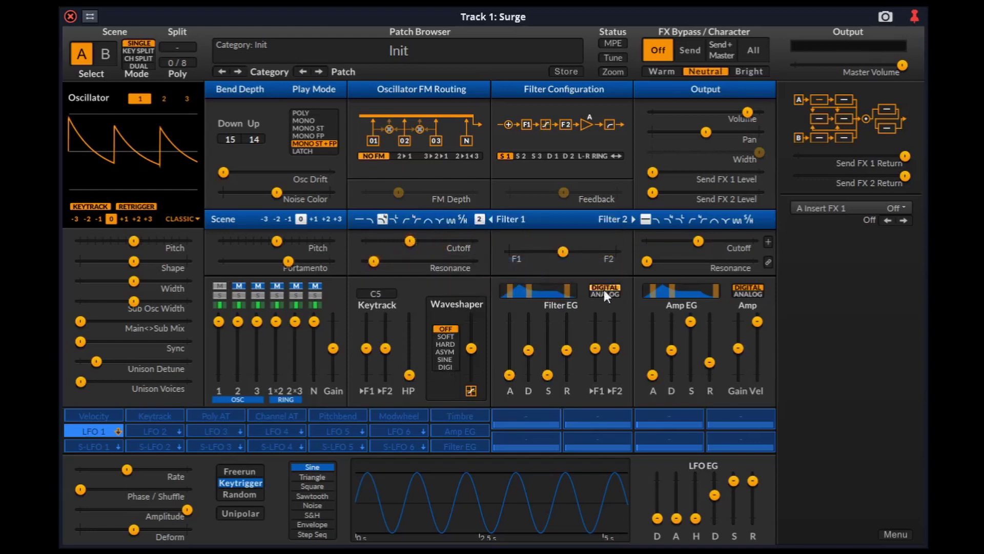
- Make Filter 2 cutoff relative to Filter 1, offset about 8.59 semitones, with linked resonance
click(768, 242)
mouse_move(706, 242)
mouse_down()
mouse_move(720, 242)
mouse_move(693, 242)
mouse_move(705, 241)
mouse_up()
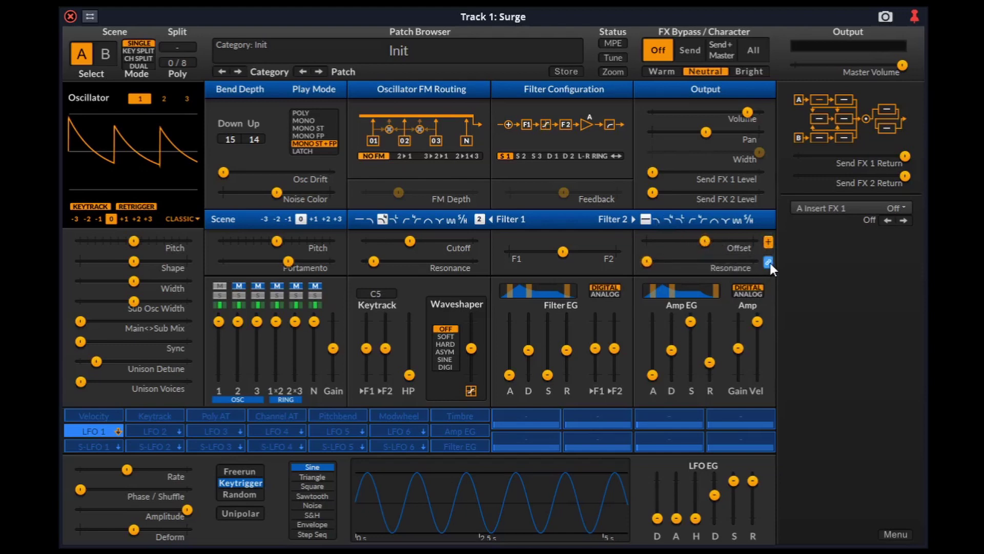
click(769, 262)
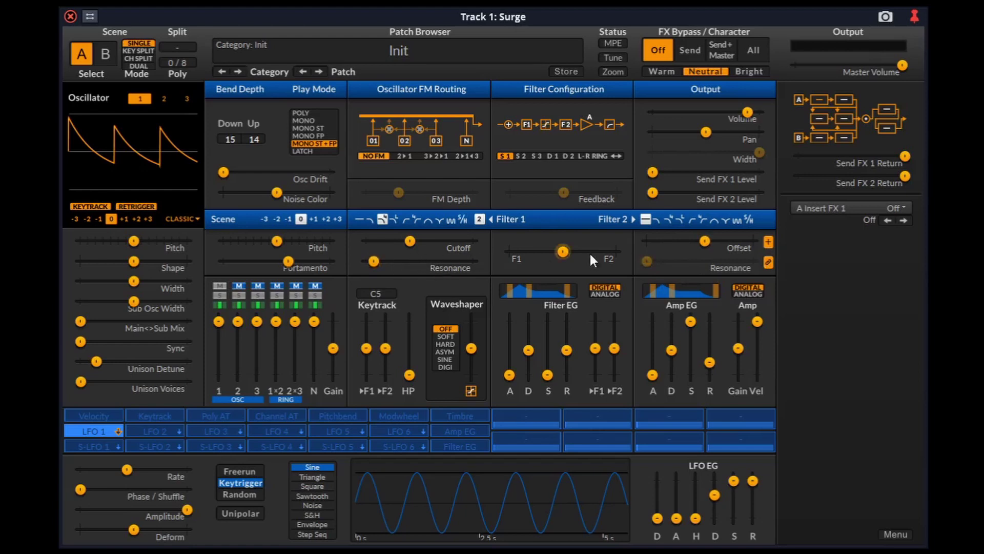
mouse_move(562, 251)
mouse_down()
mouse_move(510, 250)
mouse_move(587, 251)
mouse_move(563, 250)
mouse_up()
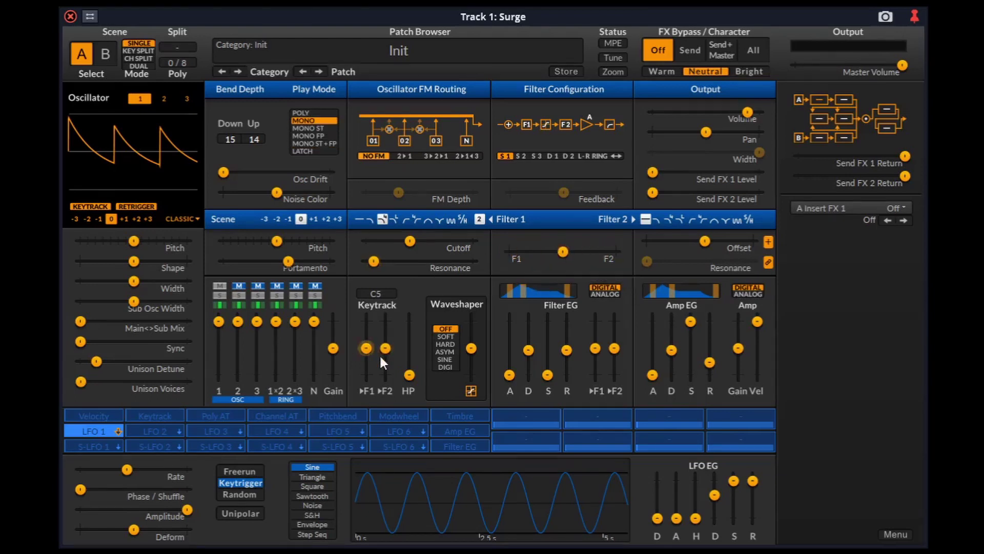
- Reset Filter 2 keytrack to 0%, adjust the root note, and leave highpass at its lowest
drag(368, 349, 395, 321)
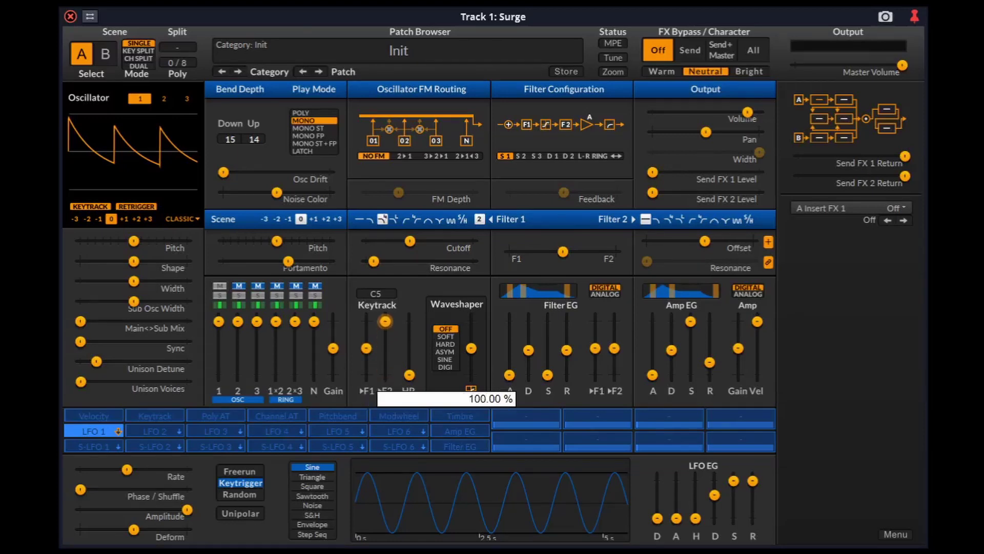
double_click(386, 349)
mouse_move(385, 296)
mouse_down()
mouse_move(388, 276)
mouse_move(390, 315)
mouse_move(388, 299)
mouse_up()
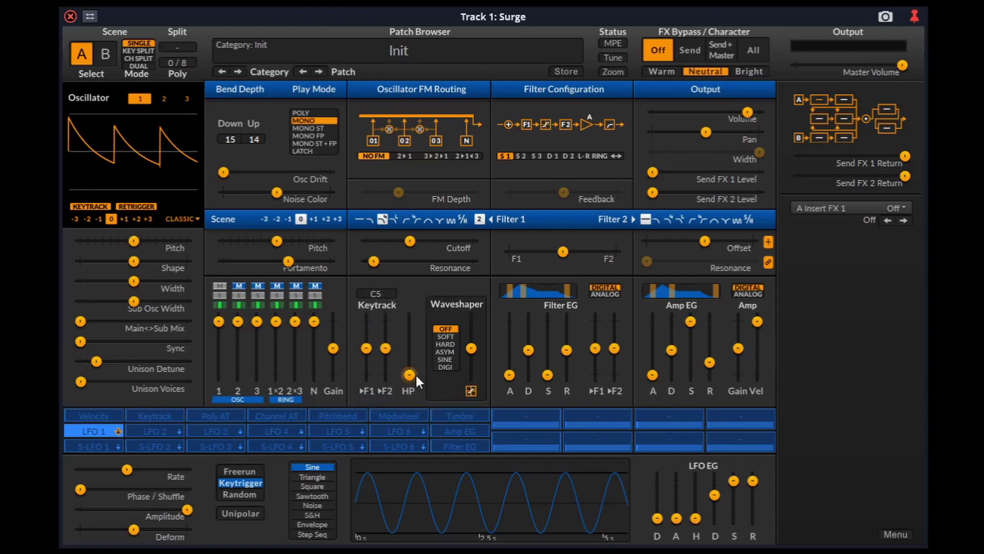
mouse_move(409, 375)
mouse_down()
mouse_move(409, 332)
mouse_move(410, 375)
mouse_up()
- Set the filter envelope decay shape to Linear, then turn amp velocity sensitivity fully down
right_click(527, 291)
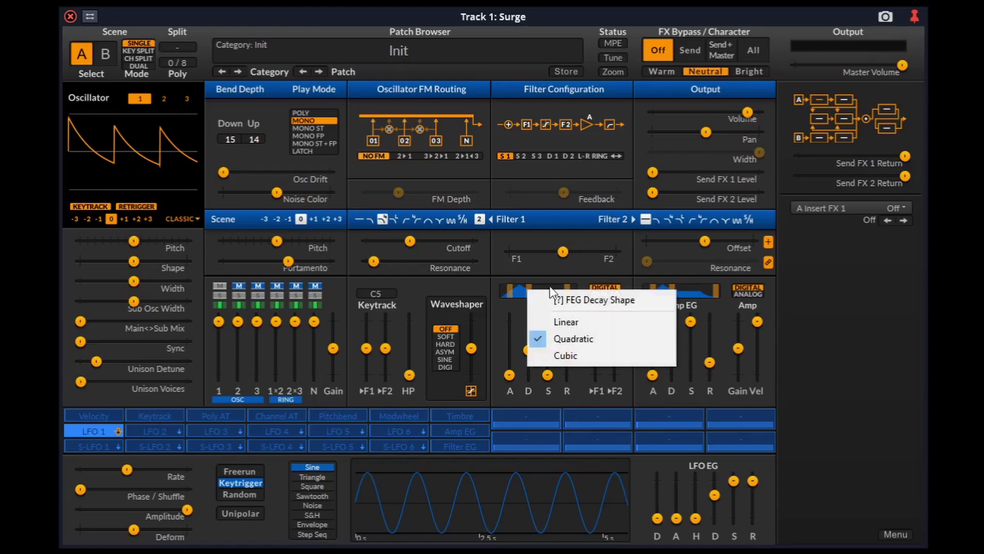
click(586, 323)
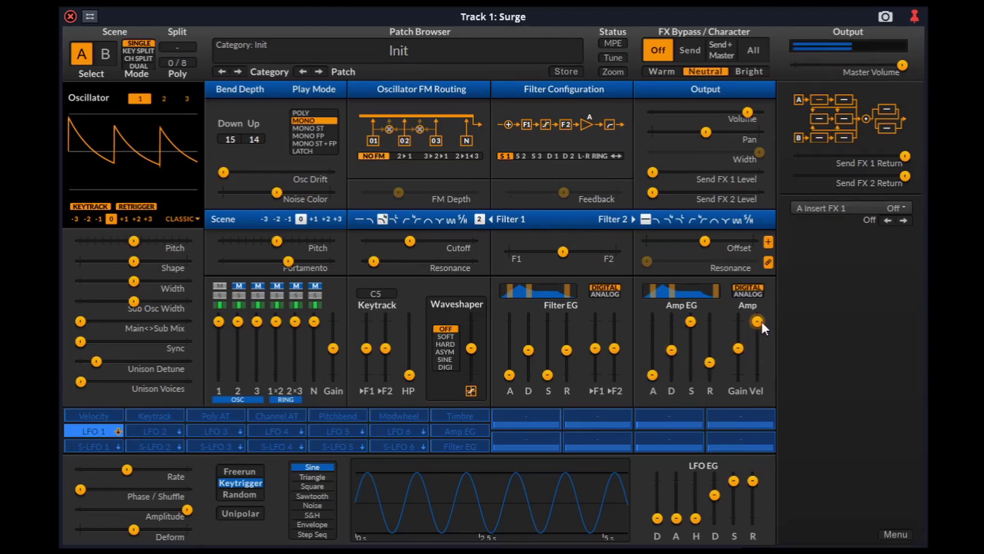
drag(762, 322, 758, 375)
- Undo the amp velocity change, reset filter feedback to 0.00 %, and try other filter configurations
key(ctrl+z)
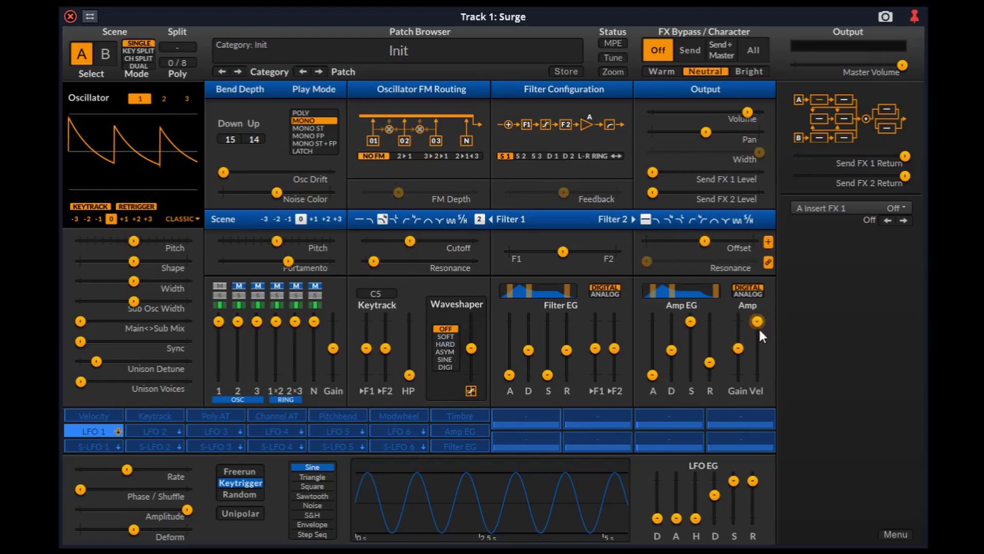
mouse_move(528, 153)
mouse_down()
mouse_move(622, 166)
mouse_move(529, 163)
mouse_up()
drag(563, 193, 519, 192)
double_click(564, 193)
drag(535, 155, 601, 157)
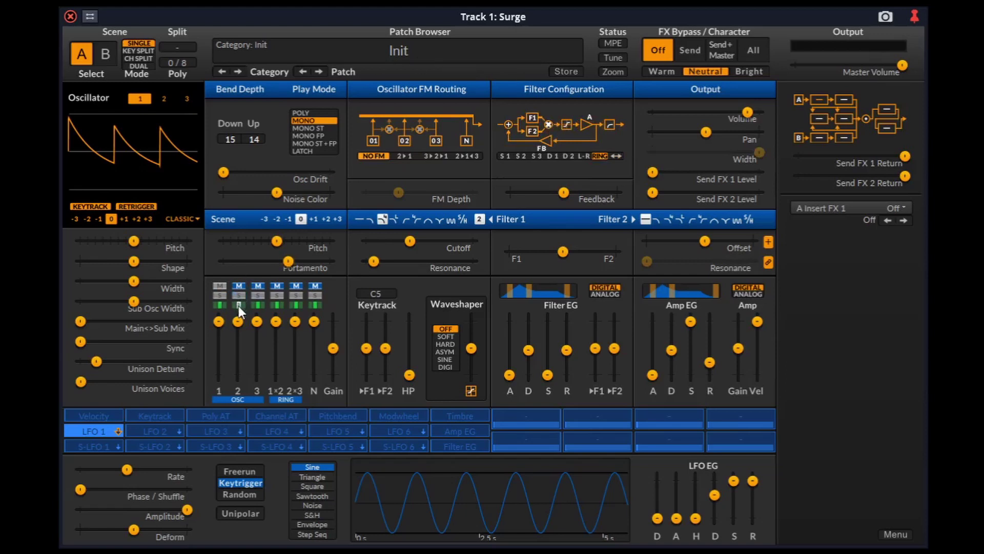
- Route oscillator 1 only to Filter 1 and oscillator 2 only to Filter 2
mouse_move(220, 305)
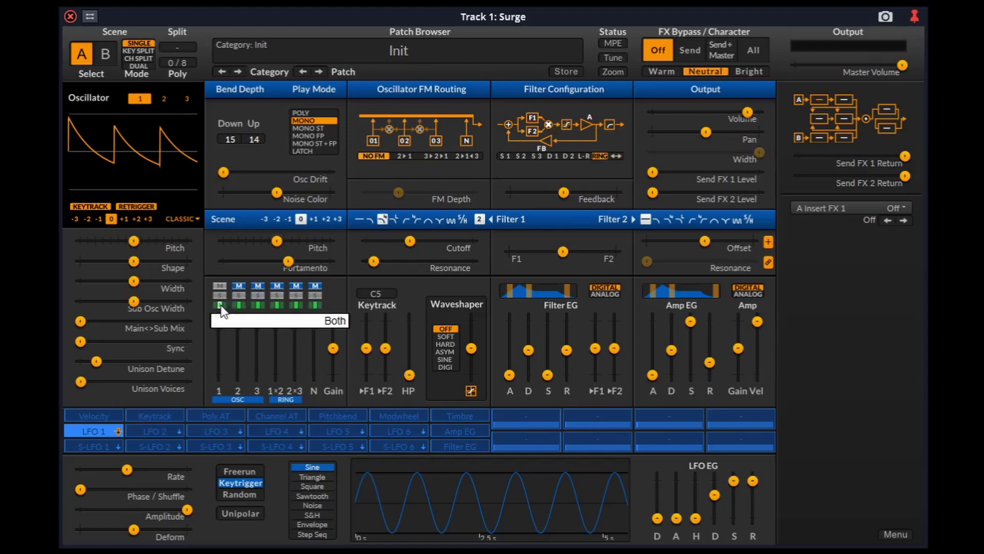
drag(222, 309, 208, 311)
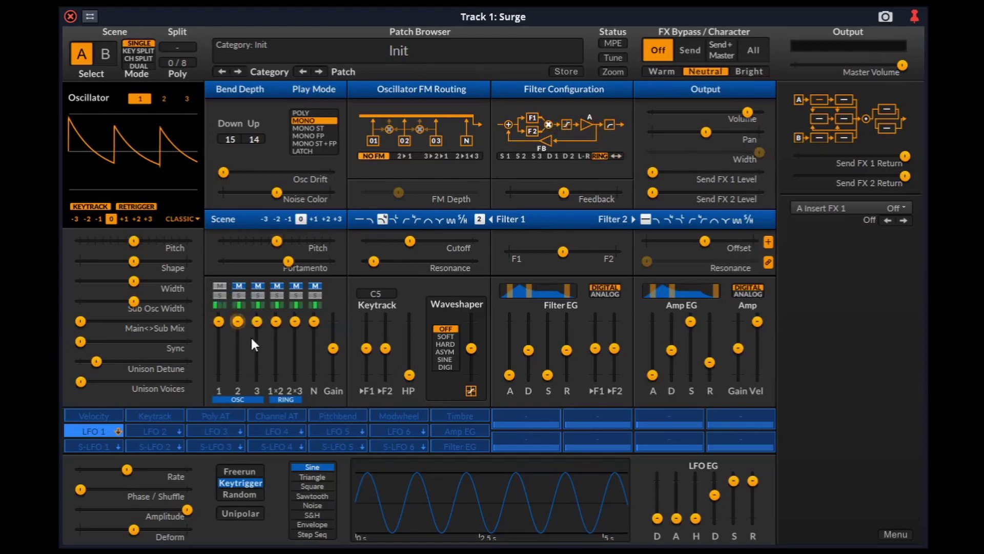
click(244, 305)
- Set the filter configuration to Wide, comparing it against Stereo
click(582, 156)
click(617, 156)
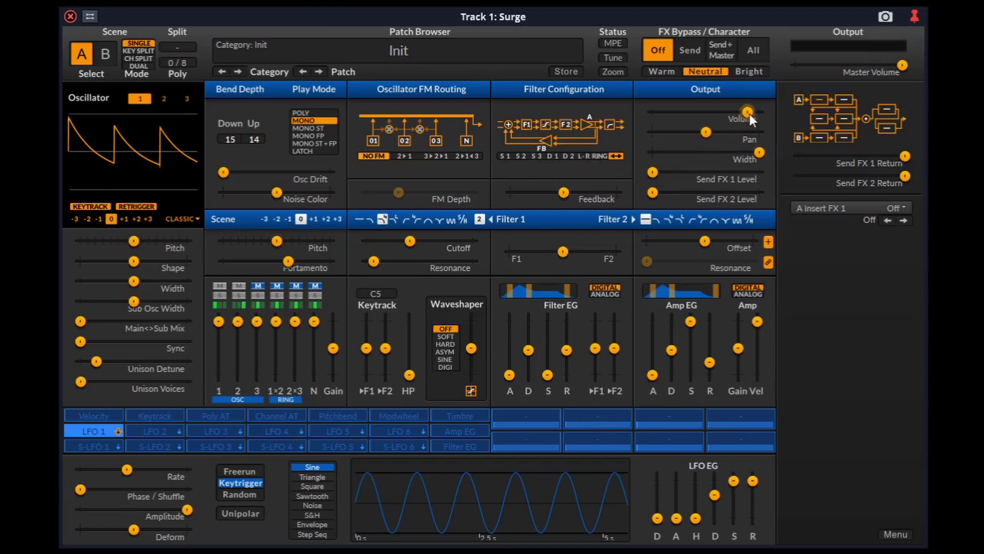
click(586, 155)
click(617, 158)
- Set LFO 1's envelope sustain and release to zero, keep the Sine shape, and lengthen decay
drag(734, 505, 734, 536)
drag(755, 470, 716, 494)
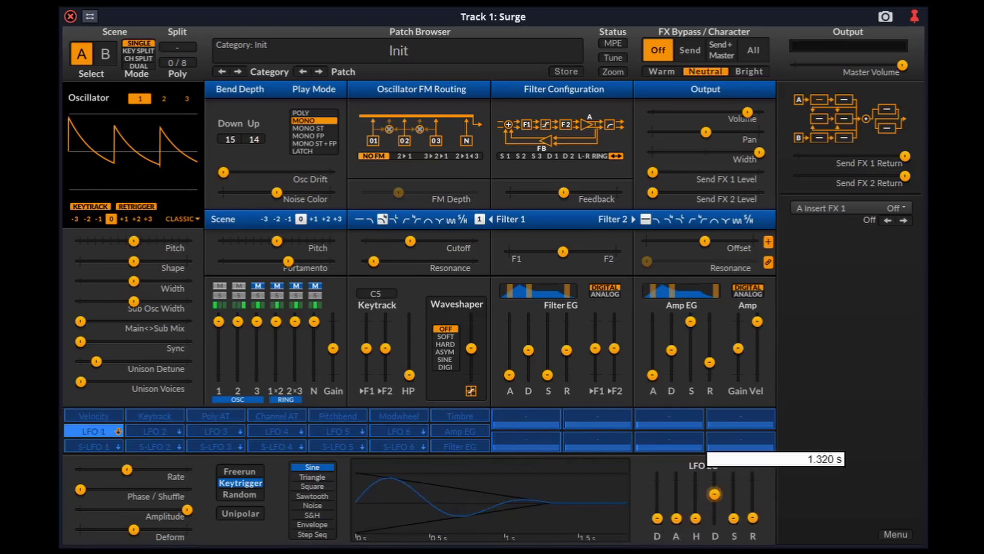
click(312, 524)
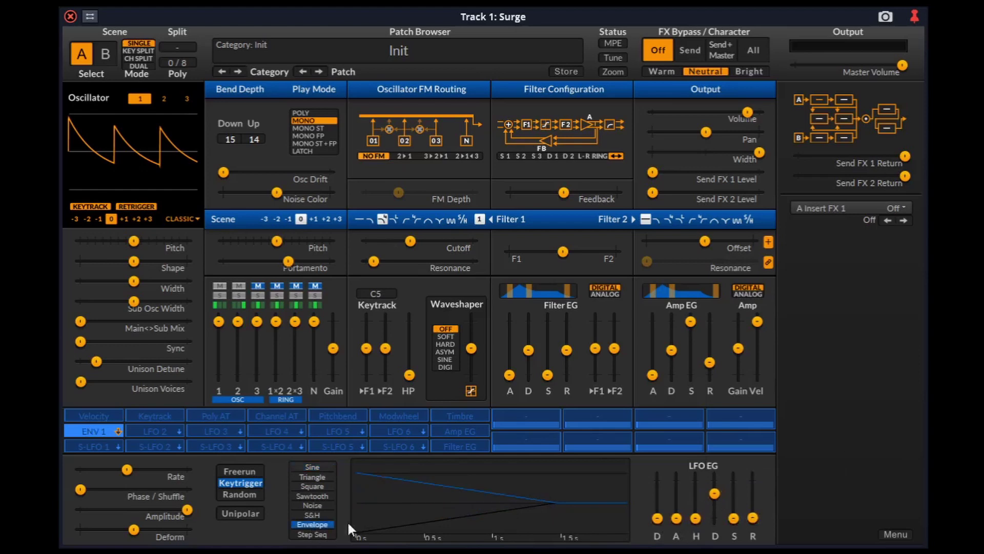
click(312, 468)
drag(714, 493, 715, 486)
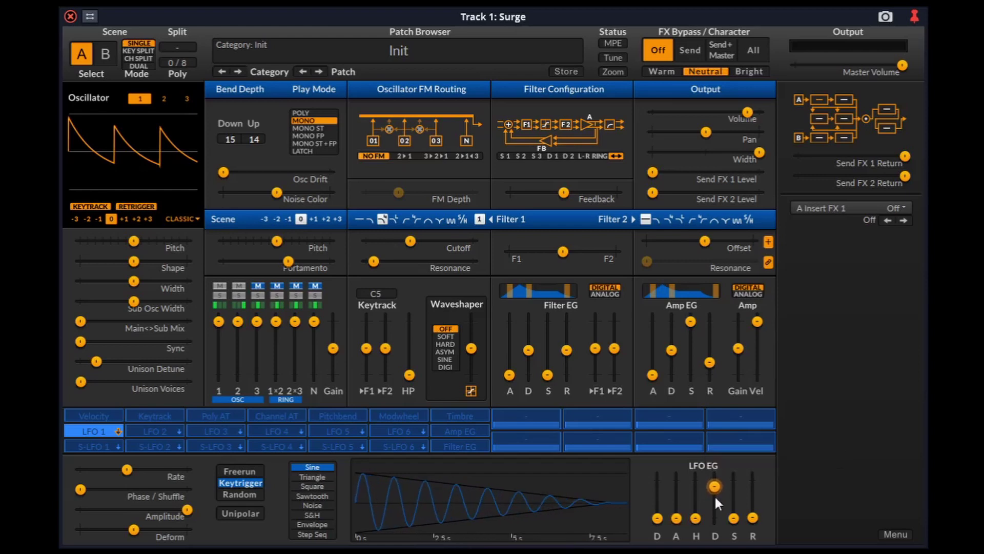
- Assign LFO 1 to Filter 1 cutoff, speed up its rate and shorten decay to 1 s
click(103, 432)
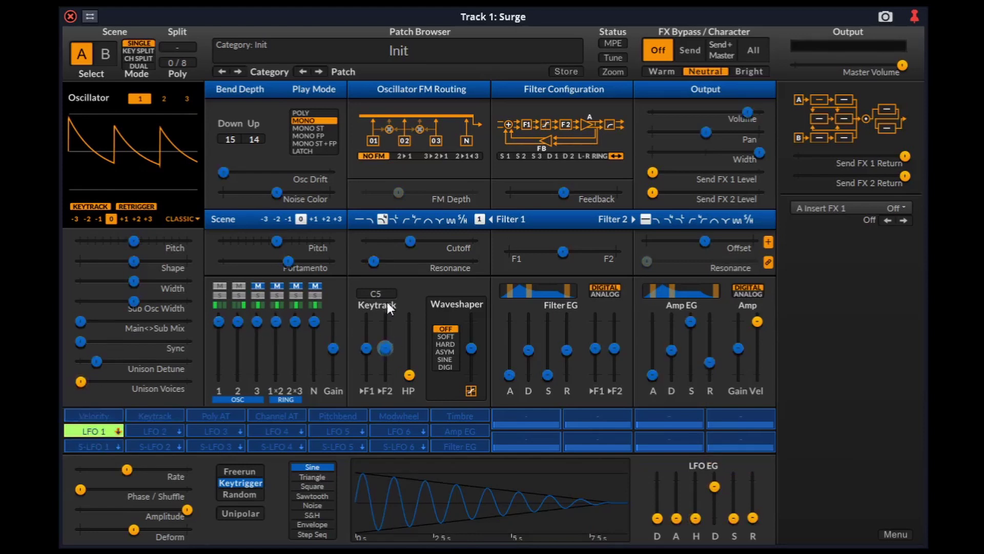
drag(411, 242, 461, 241)
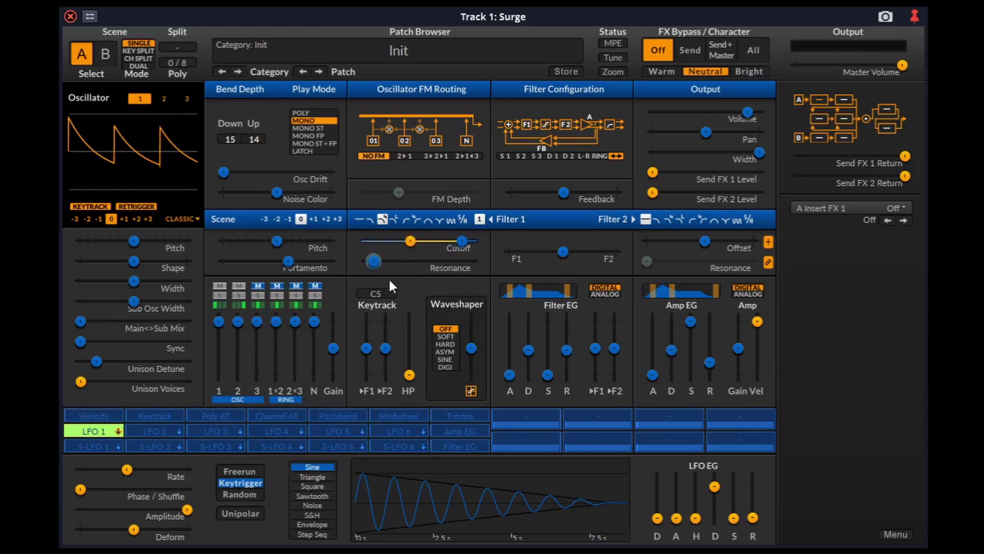
click(94, 428)
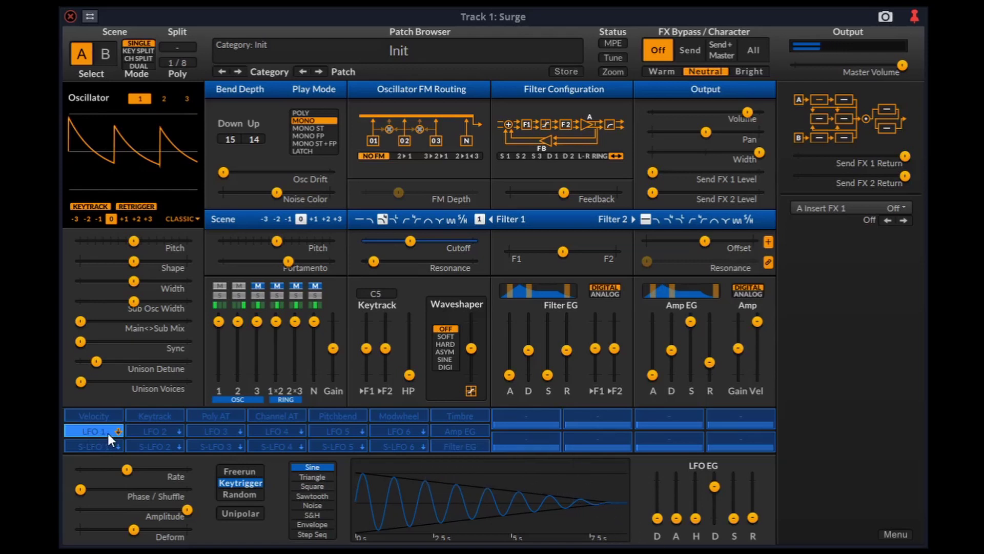
drag(127, 470, 134, 469)
drag(714, 486, 715, 494)
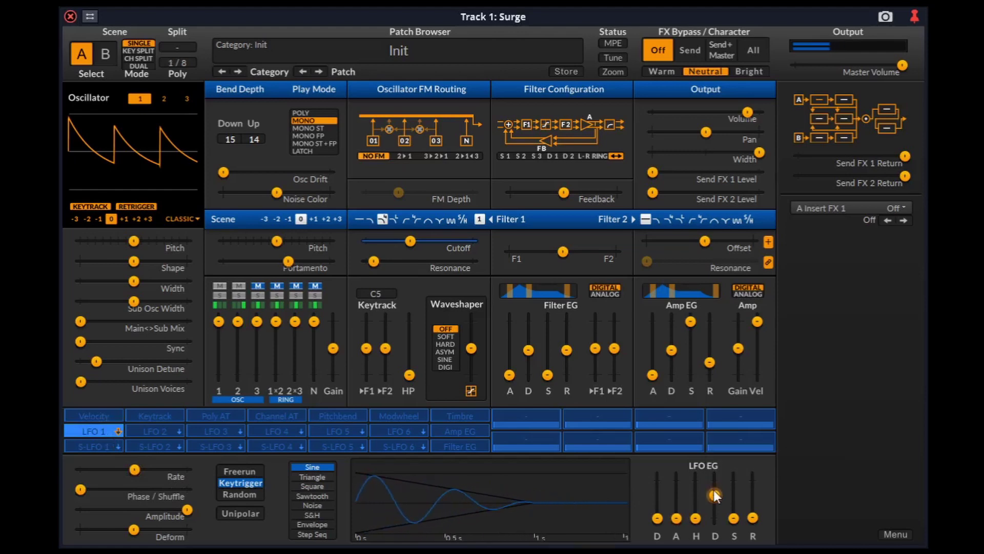
- Tempo-sync all LFO 1 parameters, raise sustain and release fully, and slow the rate to a half note
right_click(135, 469)
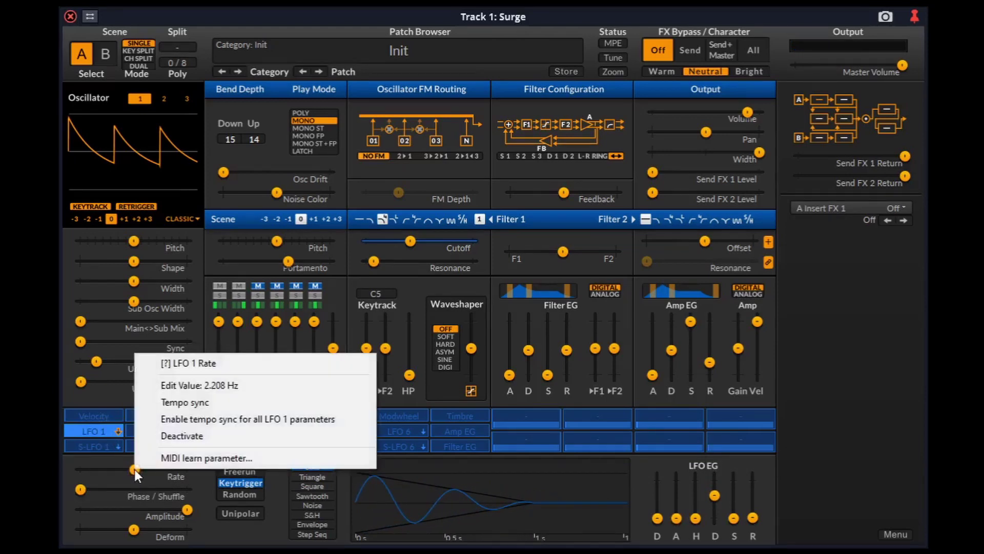
click(214, 403)
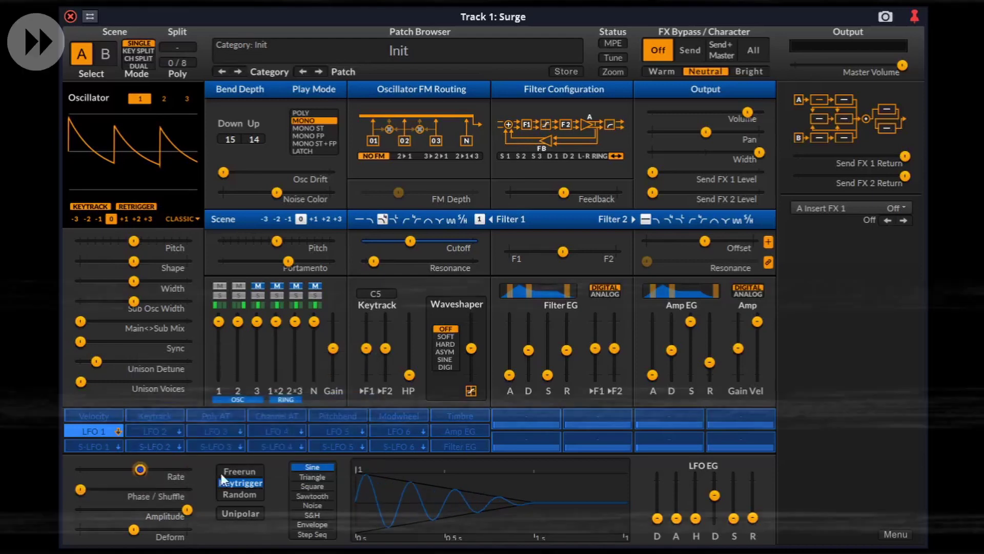
right_click(715, 495)
click(799, 466)
drag(734, 518, 753, 480)
drag(163, 475, 137, 479)
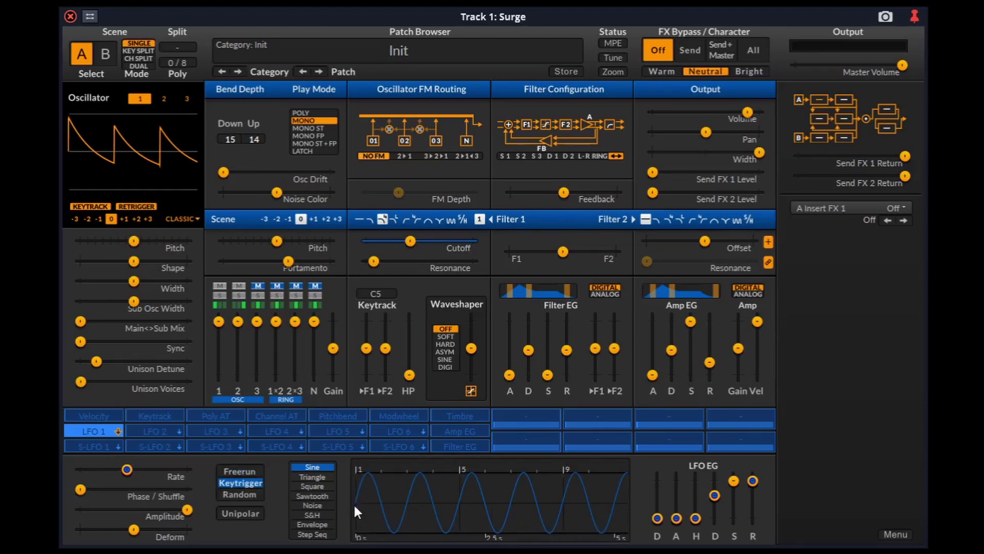
- Try random phase and unipolar on LFO 1, return to bipolar, and reset deform to zero
click(248, 495)
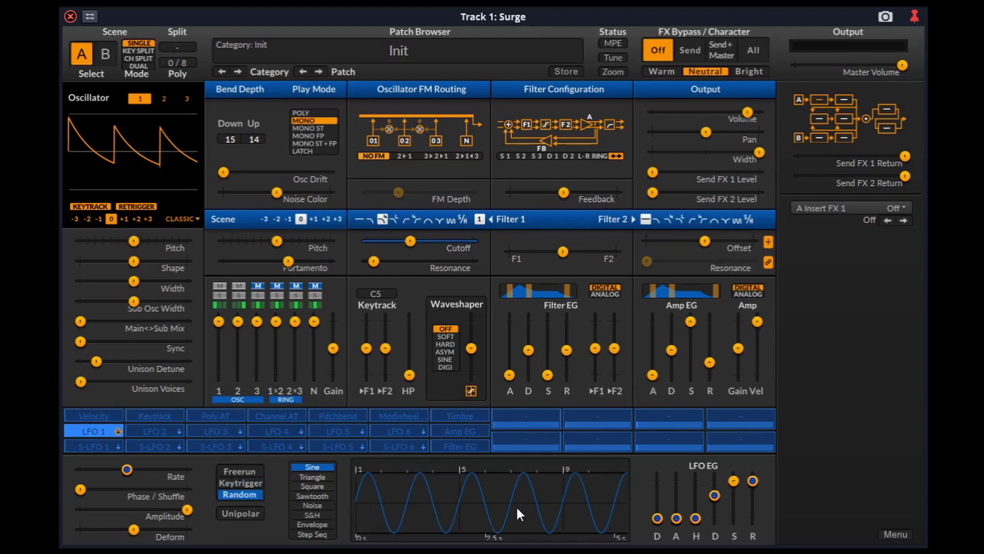
click(243, 511)
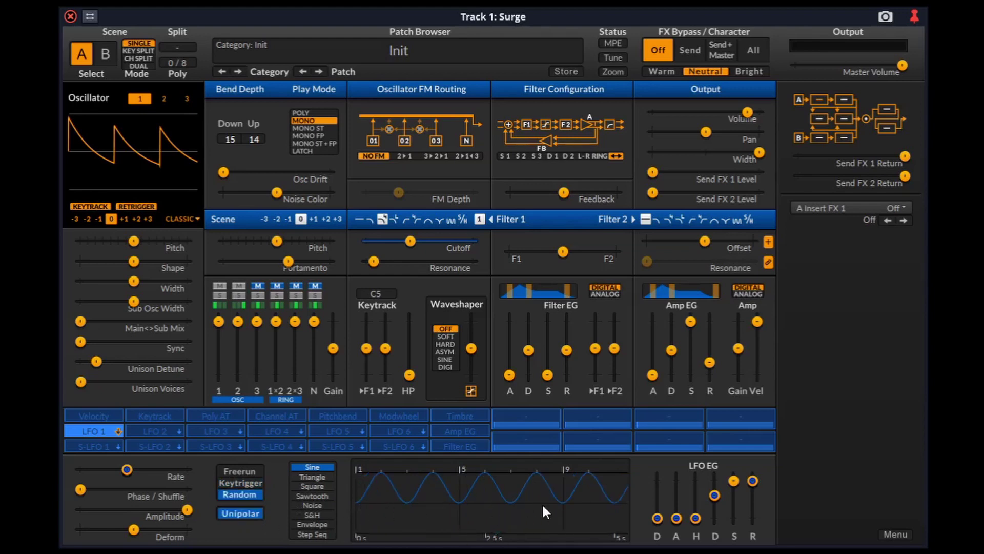
click(239, 514)
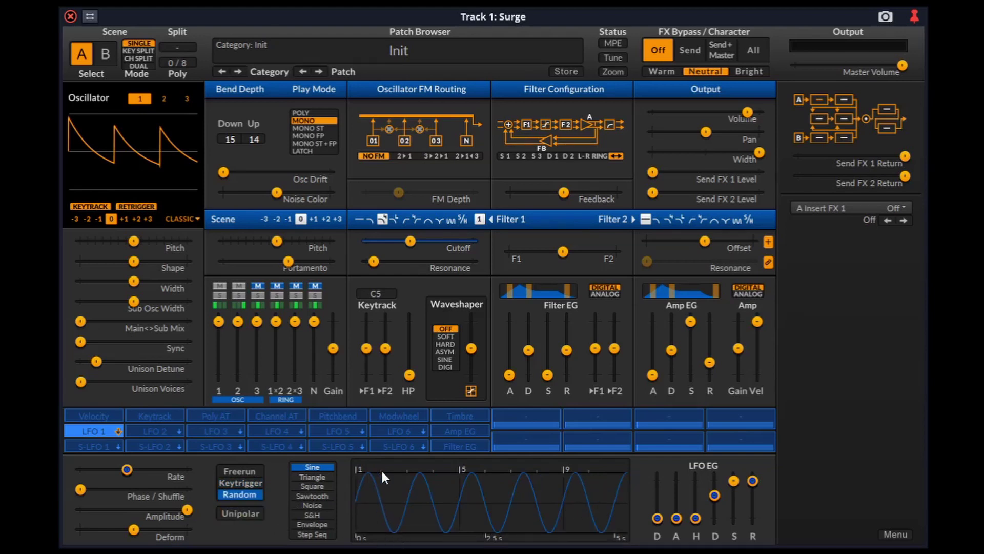
drag(77, 489, 88, 529)
click(150, 511)
double_click(88, 529)
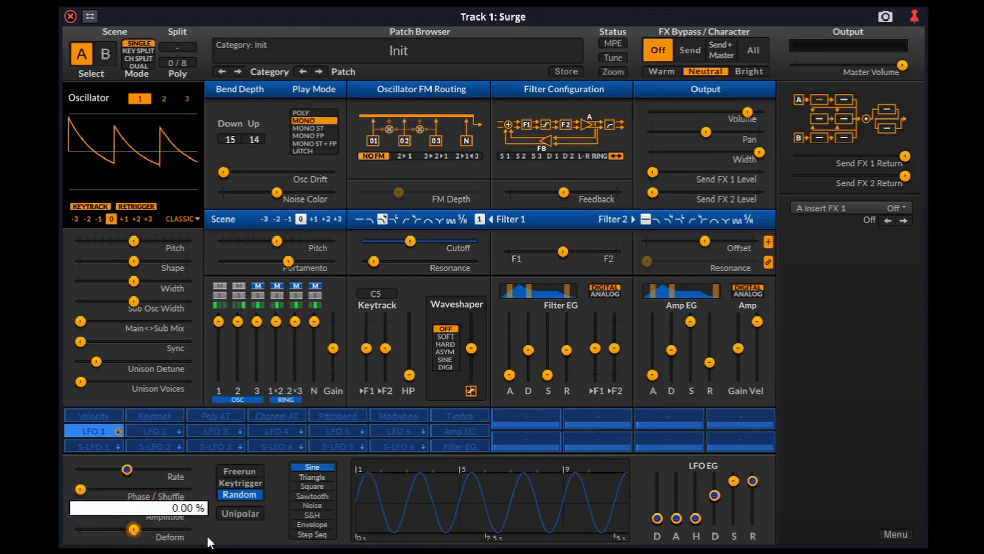
- Switch LFO 1 to Step Seq, draw positive and negative steps, and raise deform to about 40%
click(315, 532)
mouse_move(358, 493)
mouse_down()
mouse_move(411, 525)
mouse_move(492, 469)
mouse_move(594, 482)
mouse_move(600, 531)
mouse_move(610, 513)
mouse_up()
drag(127, 469, 147, 469)
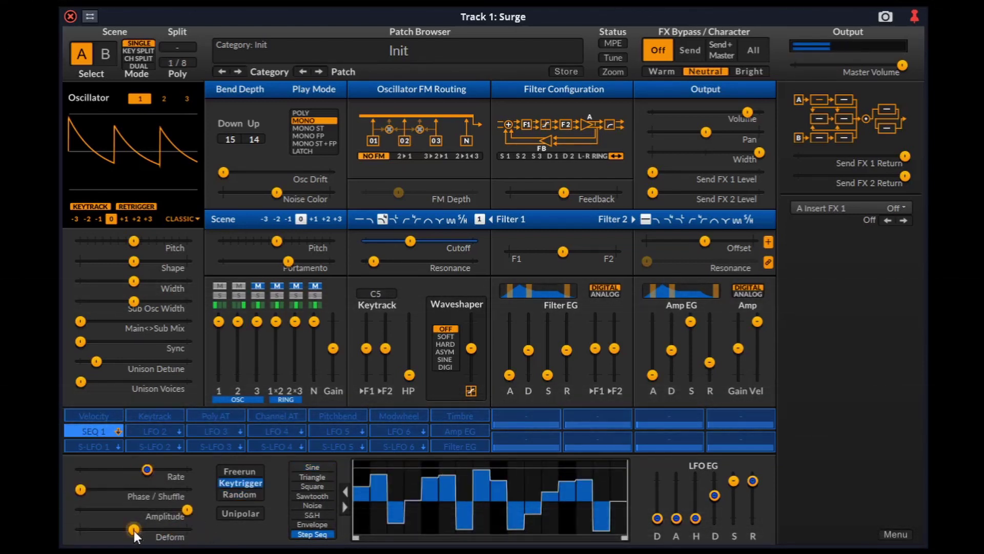
drag(134, 533, 171, 529)
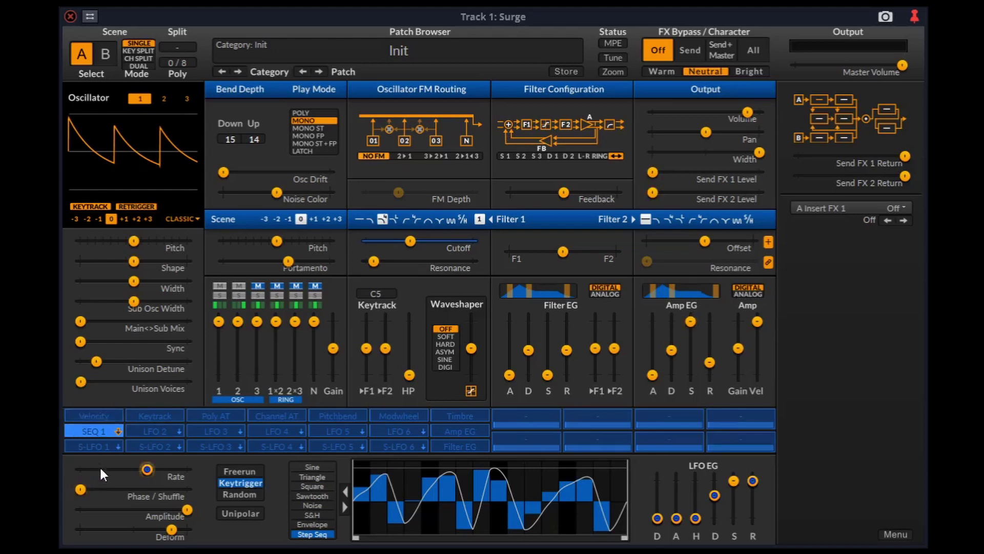
- Slow down the LFO 1 rate and switch the play mode to Poly
click(93, 432)
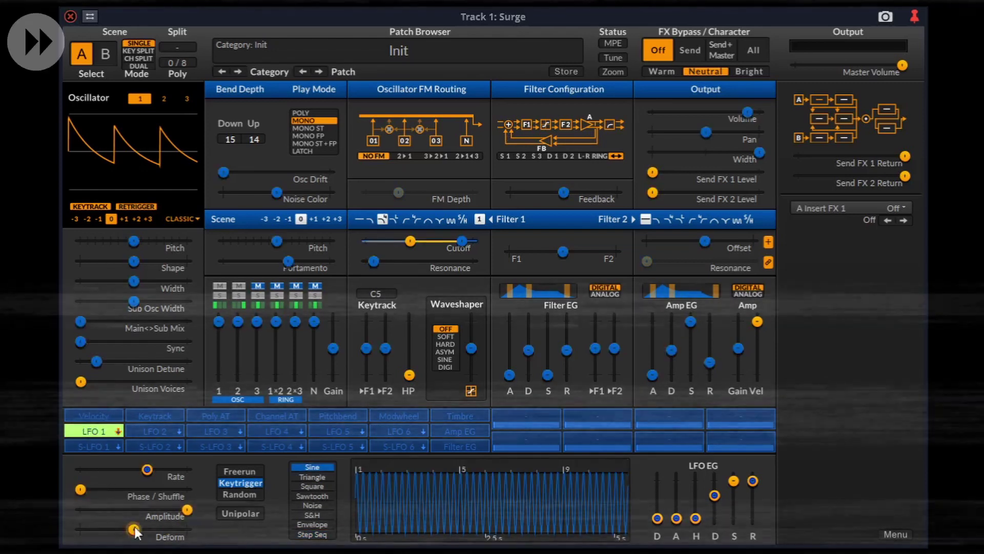
click(112, 436)
drag(148, 470, 134, 470)
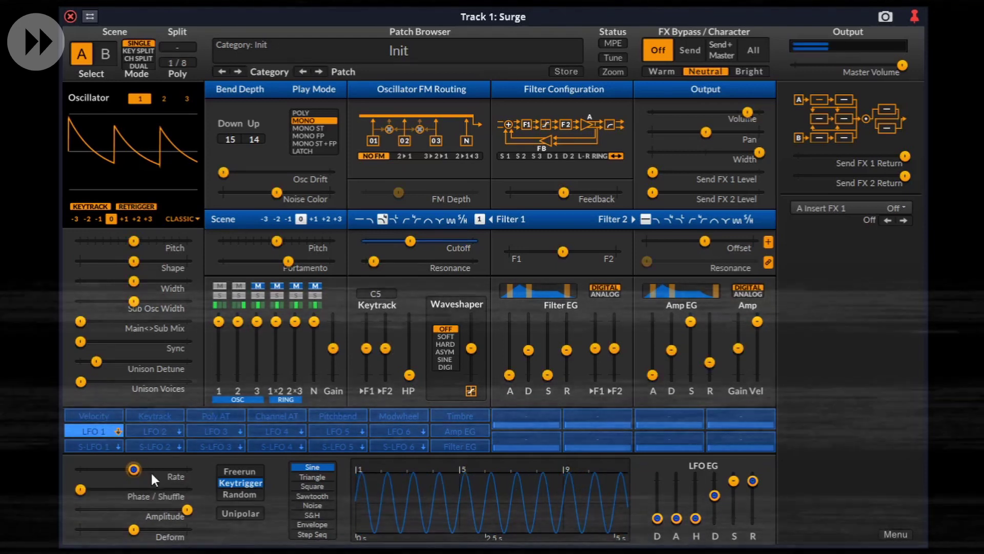
click(319, 112)
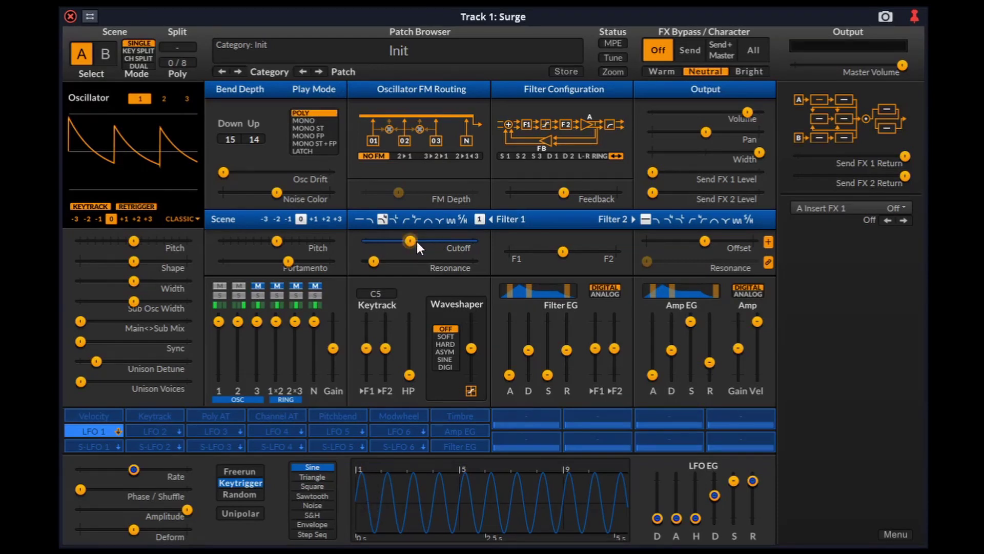
- Make scene LFO 1 and LFO 2 envelopes, and clear S-ENV 1's modulation of Filter 1 cutoff
click(94, 446)
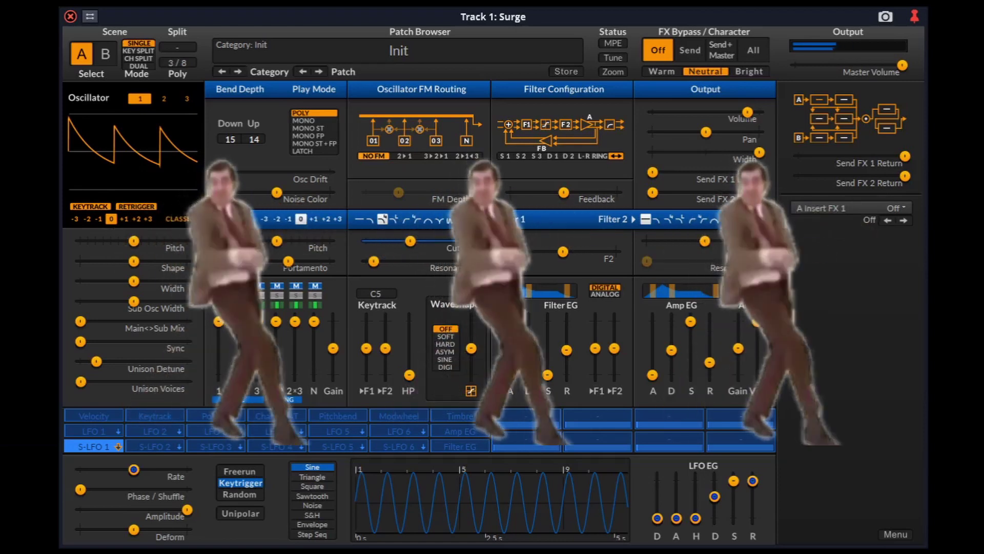
click(312, 524)
click(149, 432)
click(313, 524)
right_click(410, 241)
click(470, 339)
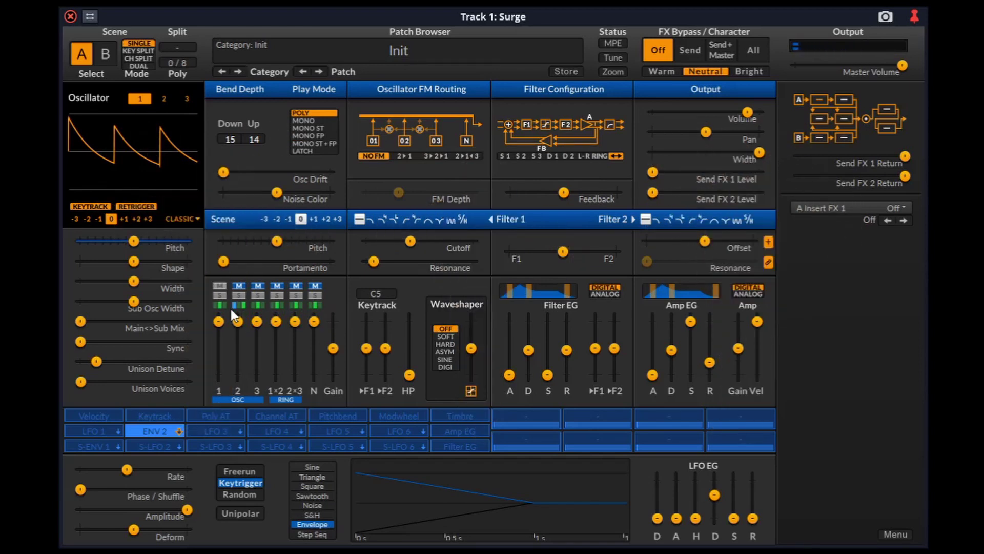
- Arm LFO 3 and drag a positive modulation depth onto LFO 4's Rate slider
click(219, 430)
click(218, 429)
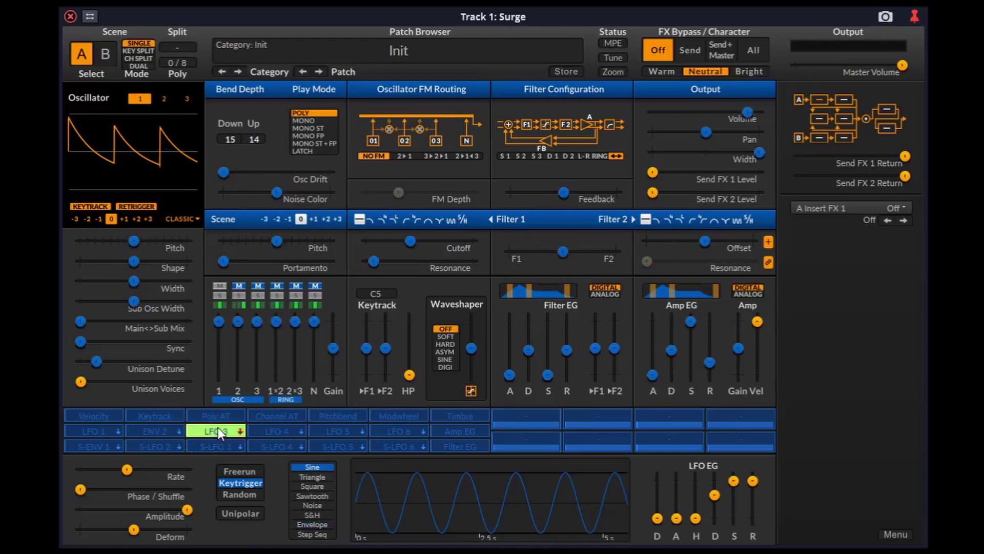
click(299, 430)
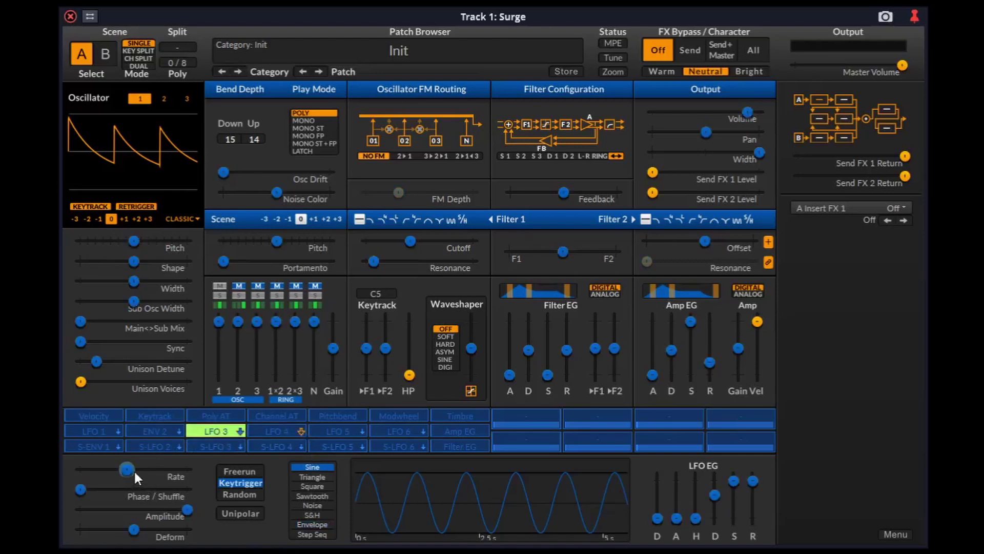
drag(130, 469, 163, 469)
click(210, 428)
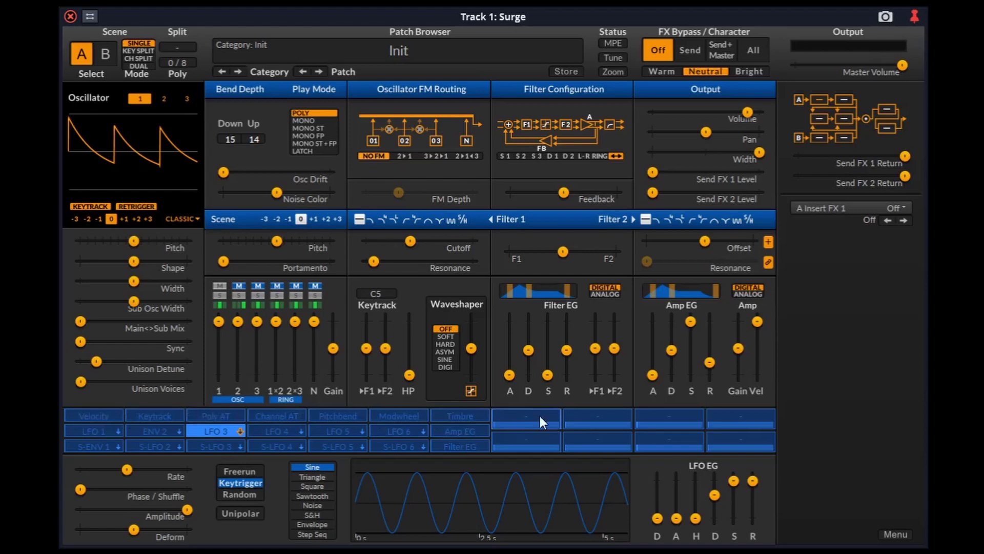
- Assign macro 1 to Shape, Width, Sub Osc Width and Main<>Sub Mix, then check scene B and return to A
right_click(520, 414)
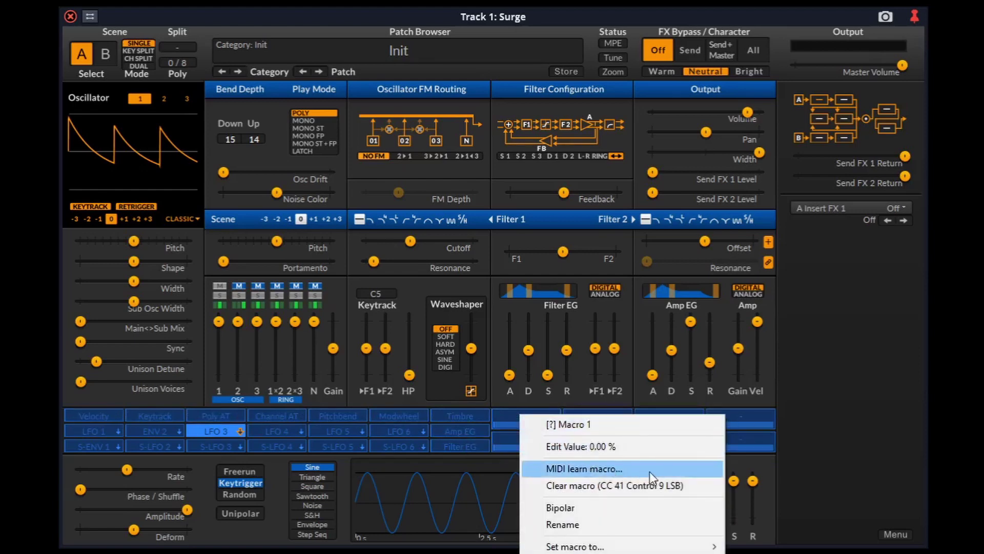
click(508, 413)
drag(134, 261, 190, 261)
drag(134, 281, 190, 281)
drag(134, 301, 190, 301)
drag(81, 321, 190, 321)
click(527, 418)
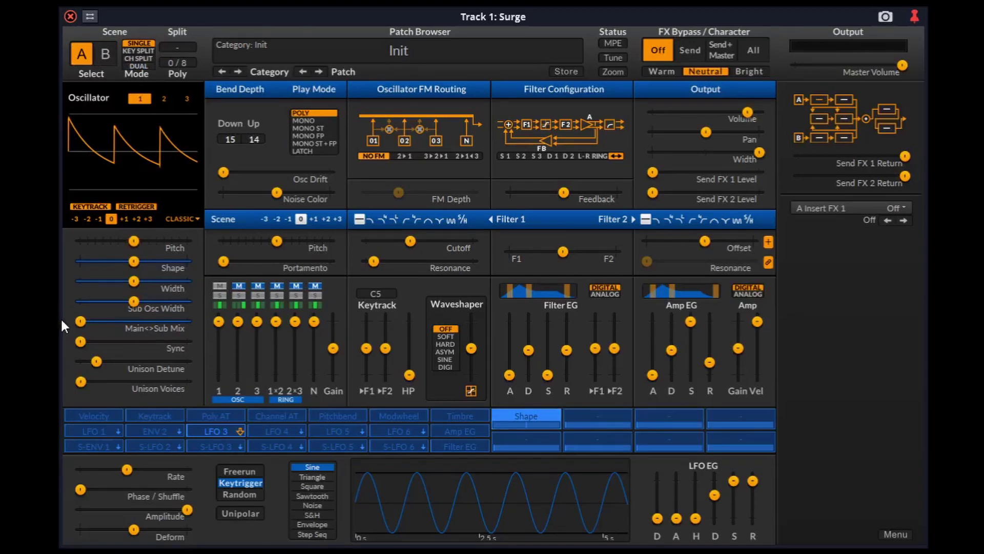
click(106, 55)
click(81, 54)
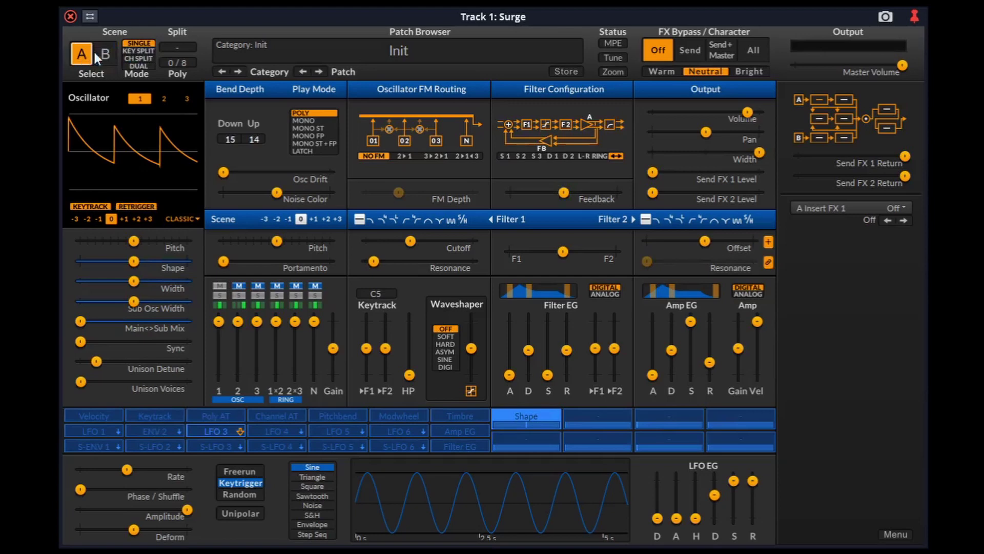
- Try key split at C5 and MIDI-channel split, comparing scenes A and B
click(140, 51)
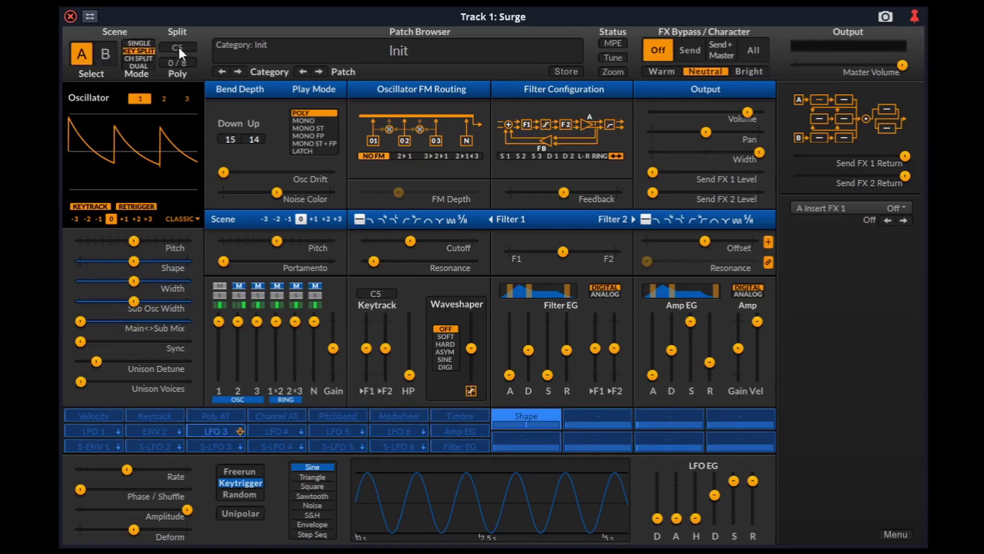
click(106, 54)
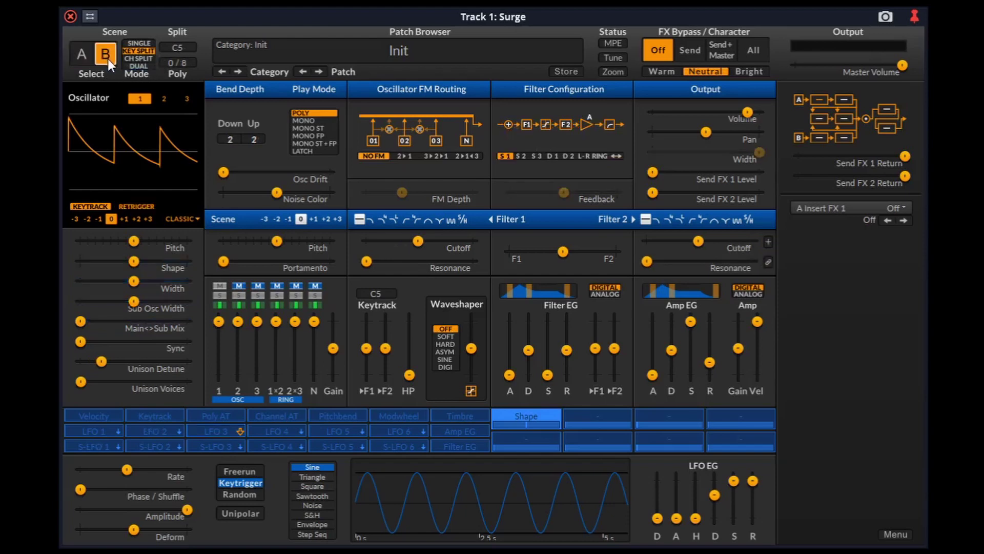
click(138, 58)
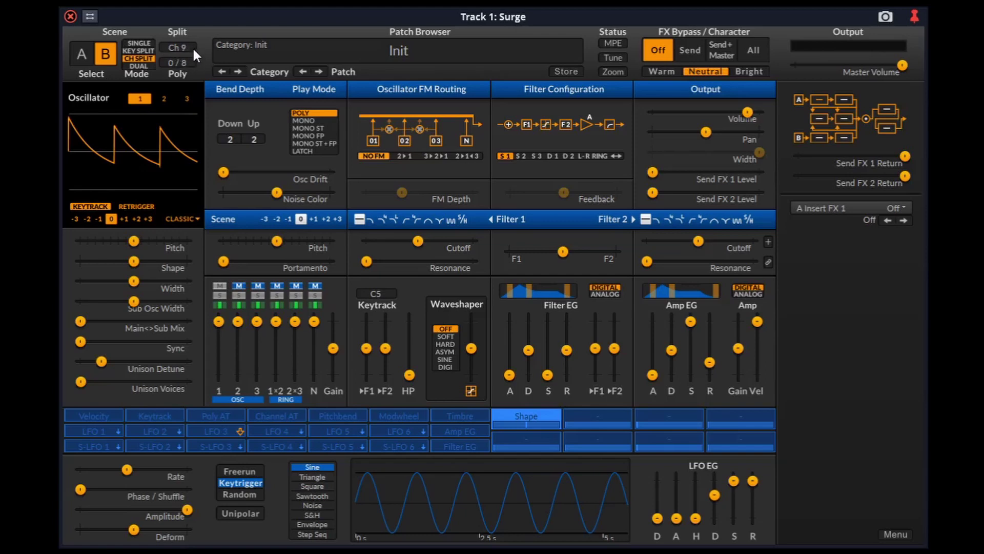
click(89, 61)
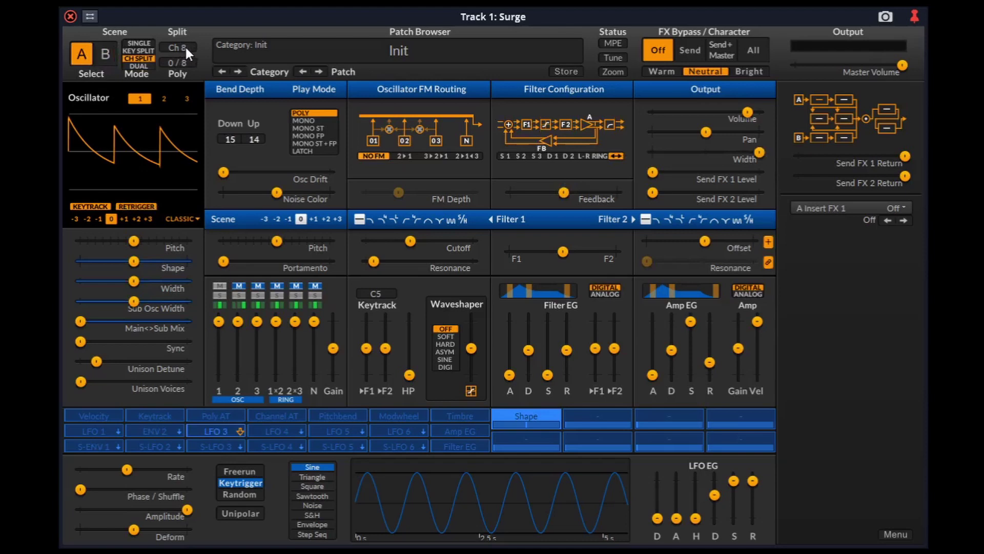
click(105, 57)
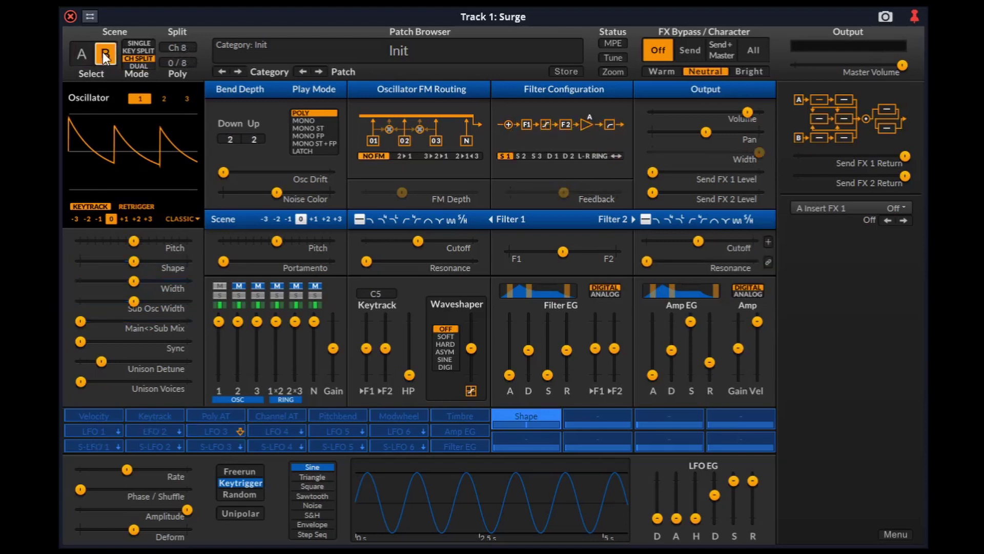
- Layer both scenes in Dual mode and adjust the maximum polyphony
click(146, 67)
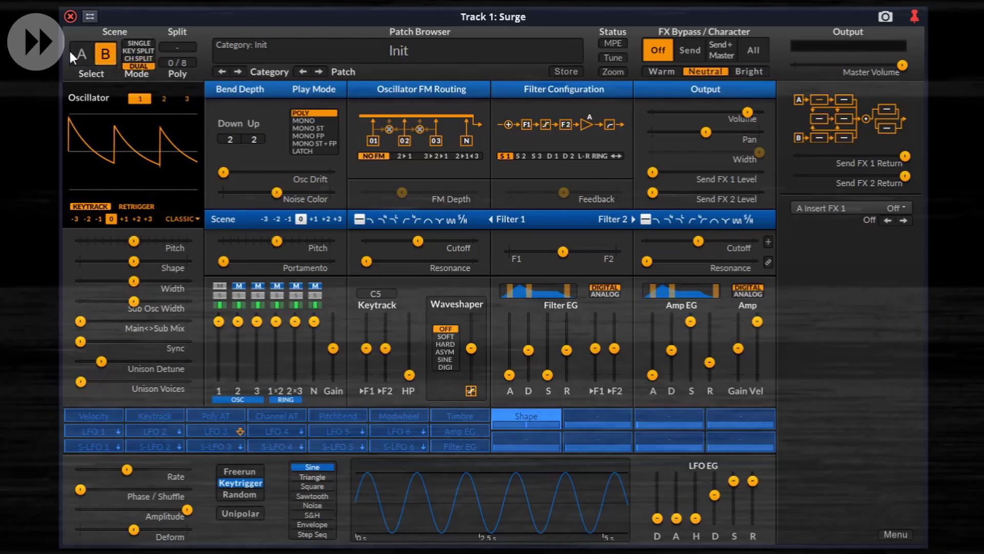
click(94, 55)
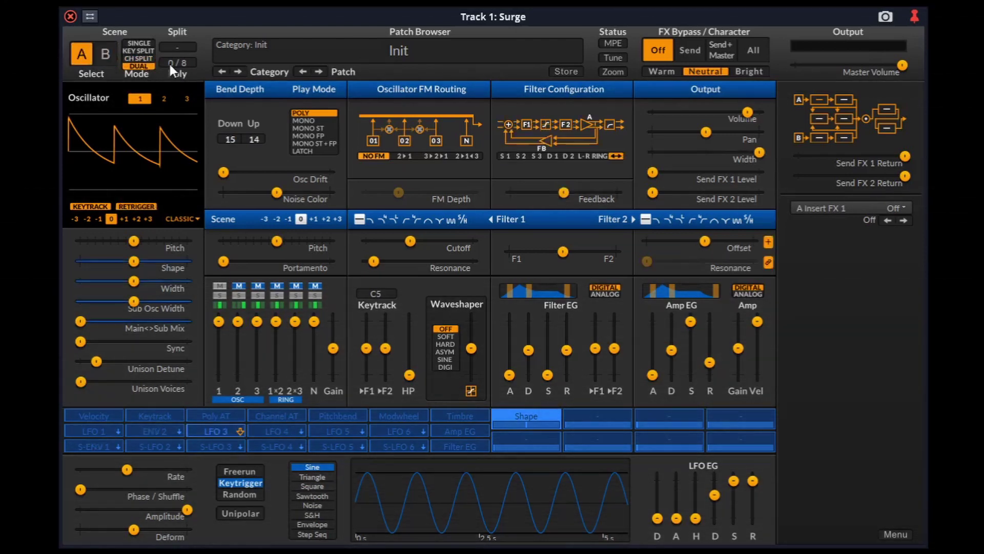
drag(187, 61, 270, 63)
click(427, 51)
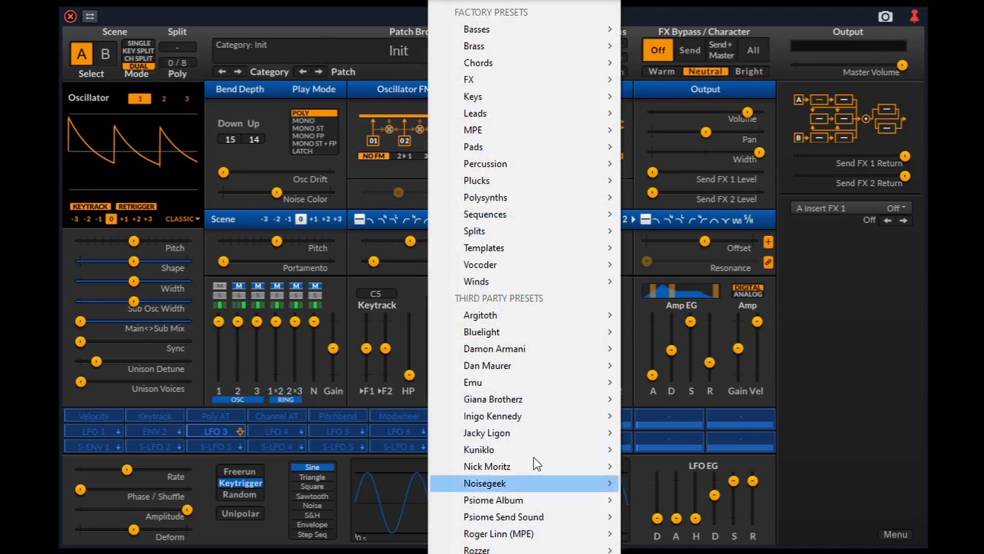
click(403, 50)
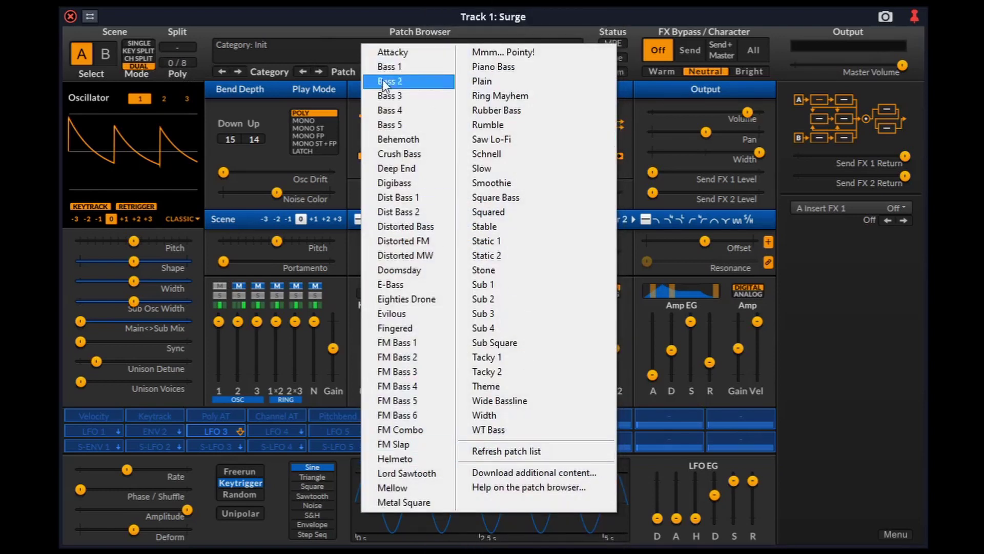
click(382, 23)
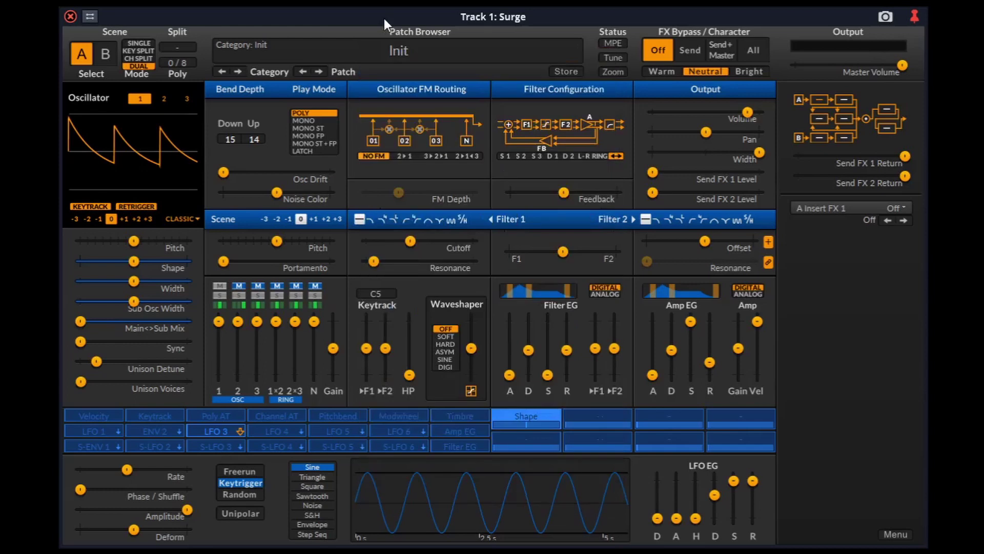
click(571, 72)
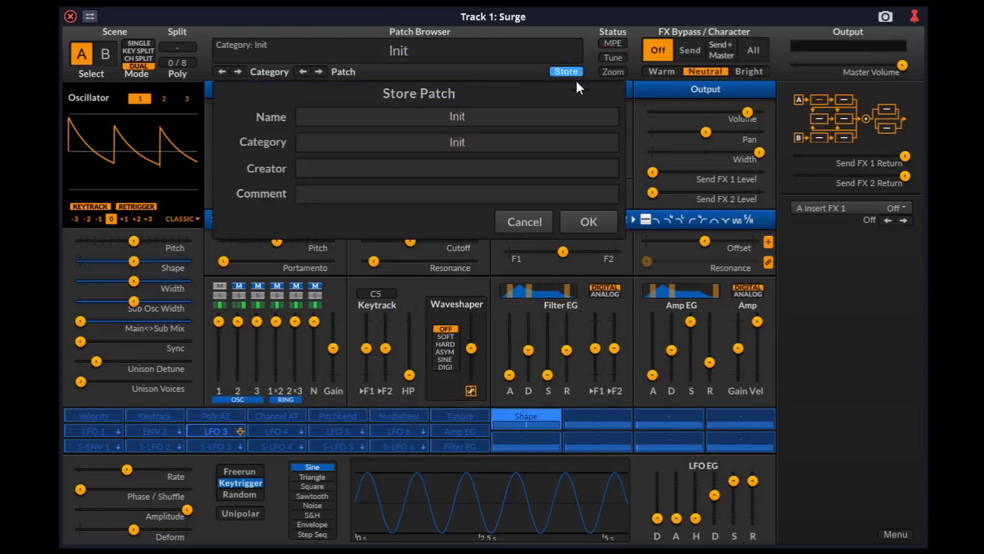
click(525, 221)
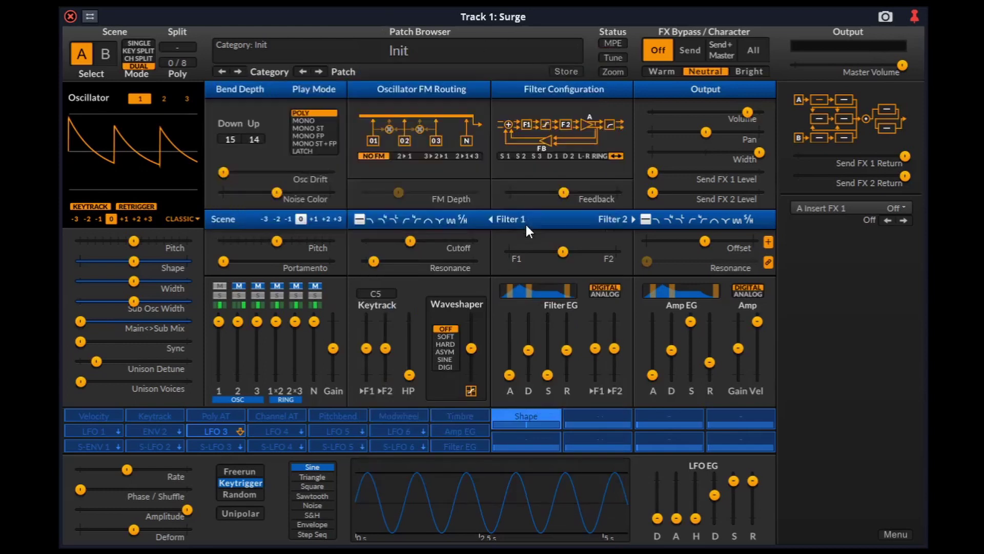
click(619, 71)
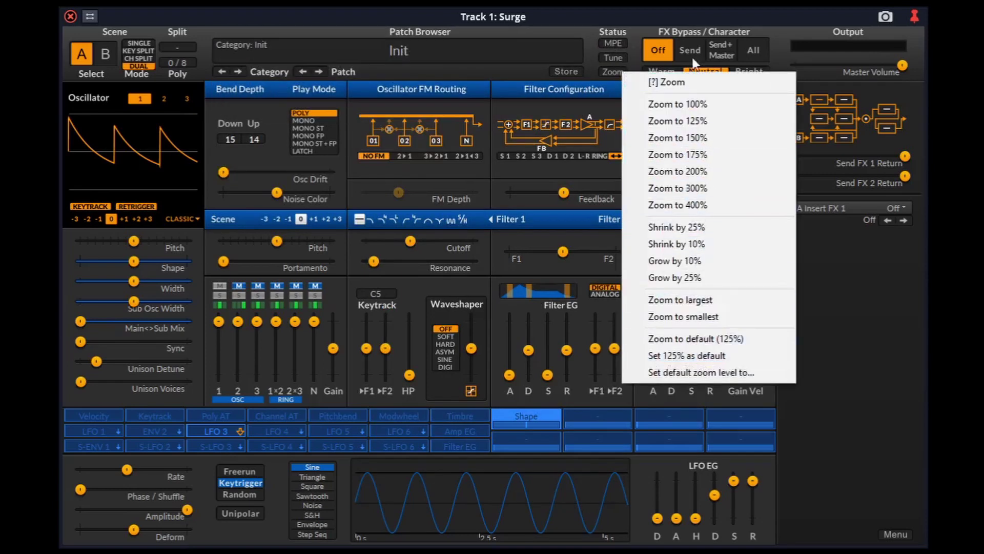
click(691, 19)
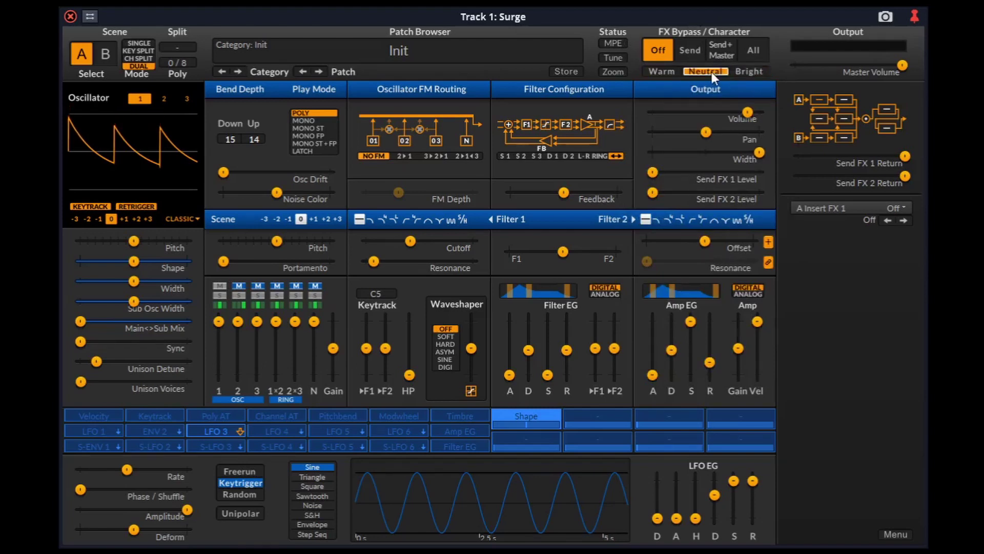
click(189, 219)
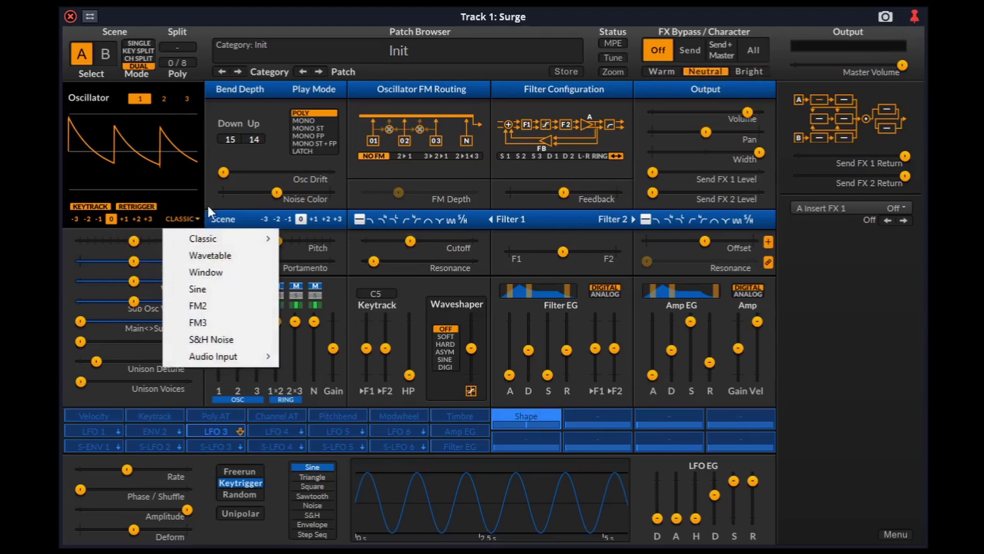
click(208, 203)
mouse_move(901, 65)
mouse_down()
mouse_move(853, 65)
mouse_move(901, 67)
mouse_up()
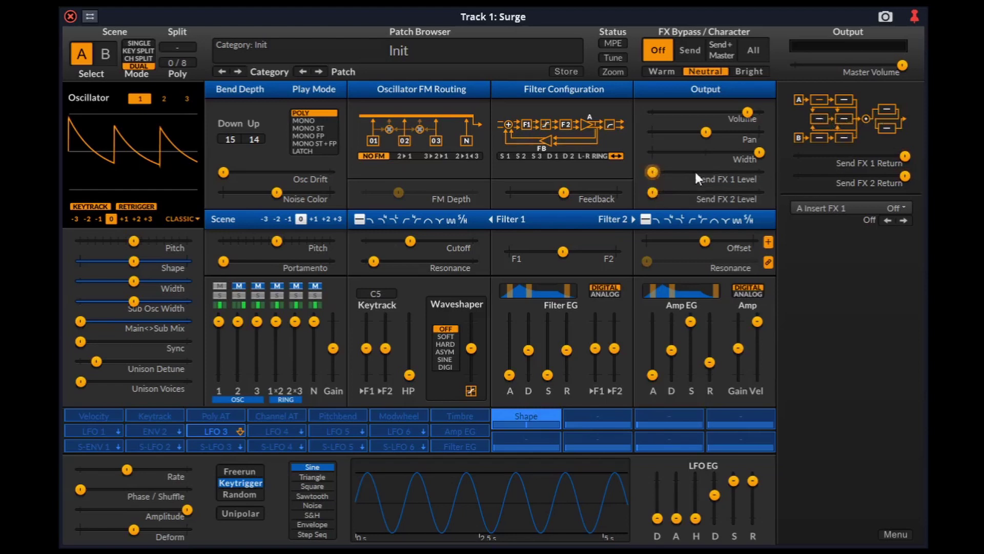
- Try the send FX level sliders, then load Reverb into scene A insert slot 1
drag(652, 172, 653, 192)
drag(906, 156, 905, 176)
click(836, 204)
mouse_move(827, 442)
click(702, 325)
- Load Phaser Init (Send) into insert slot A2 and compare both effects' parameters
click(843, 99)
click(825, 208)
mouse_move(831, 386)
click(761, 403)
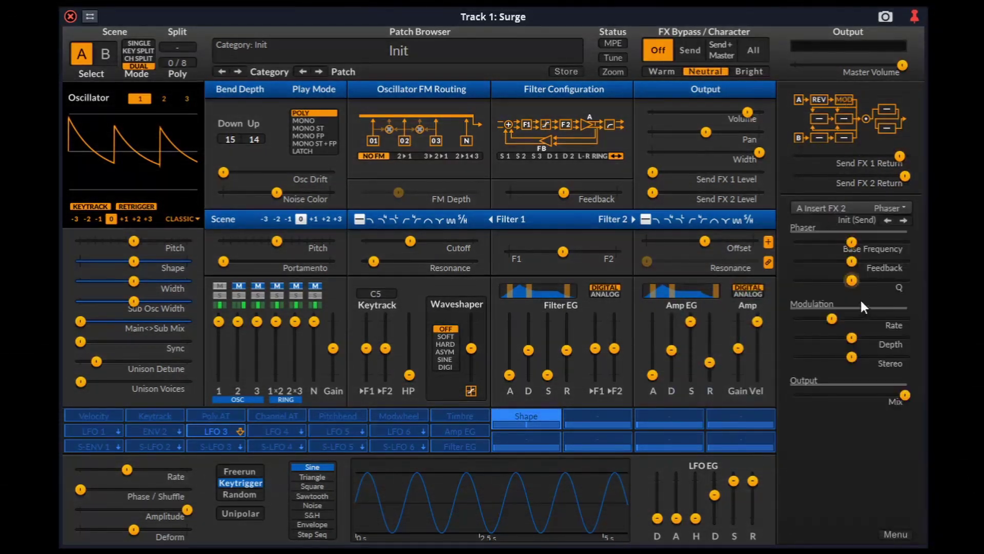
click(821, 100)
click(844, 99)
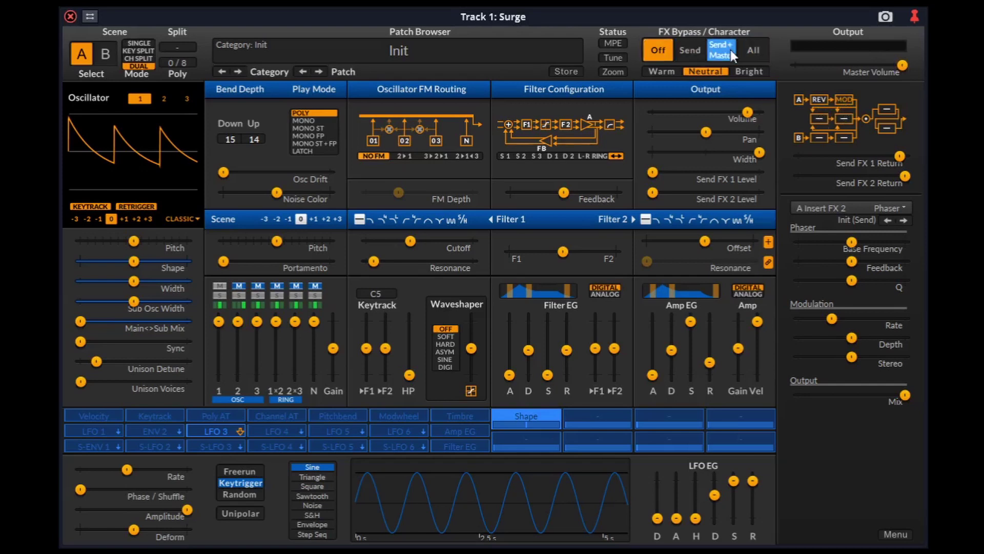
- Cycle FX Bypass through Send, Send+Master and All, then set it back to Off
click(696, 53)
click(722, 50)
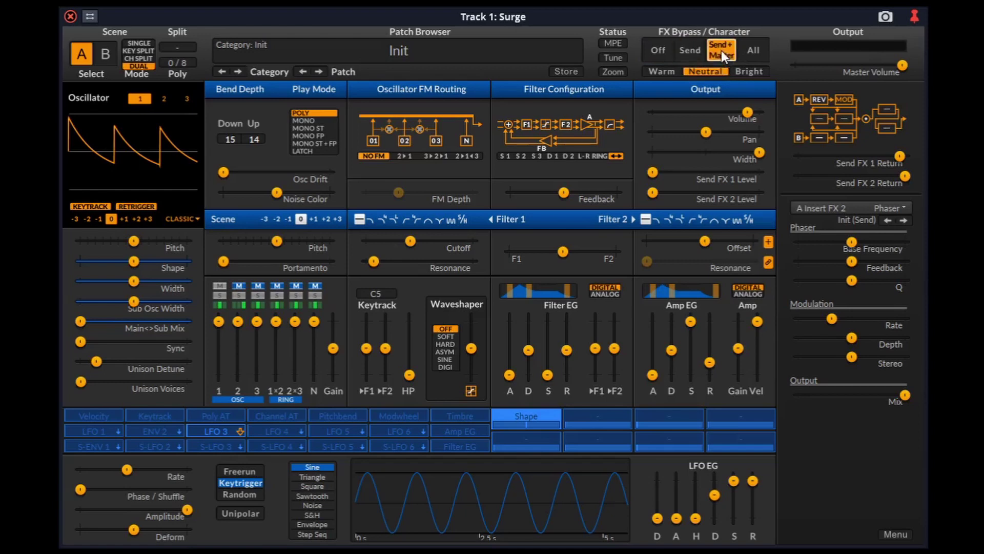
click(753, 54)
click(658, 50)
- Select S-LFO 2, arm it for modulation assignment, then disarm it
click(138, 444)
click(140, 445)
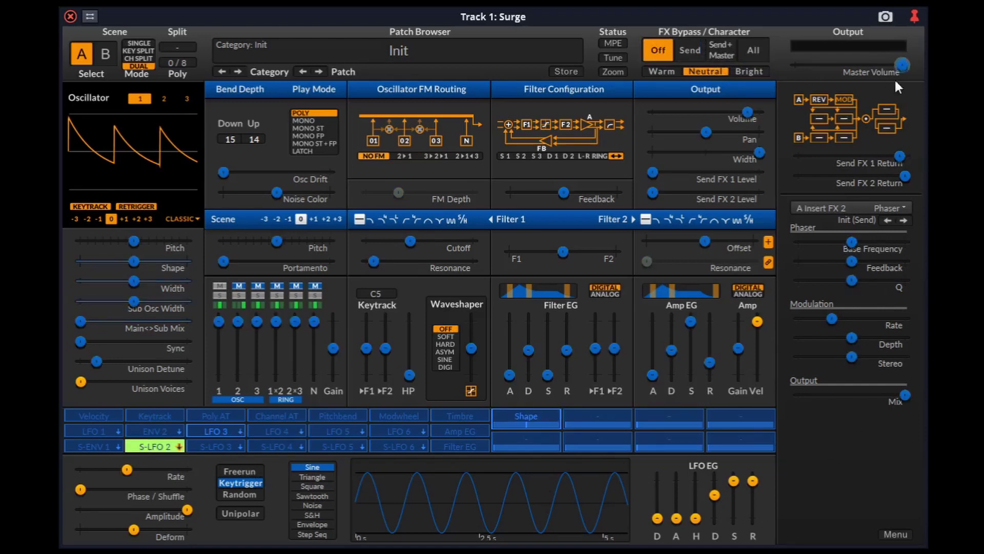
click(154, 447)
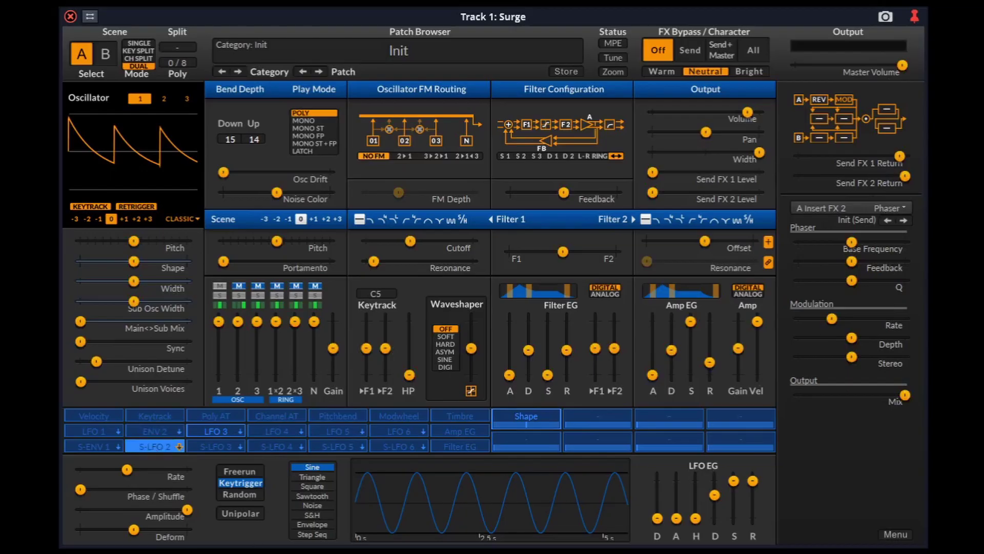